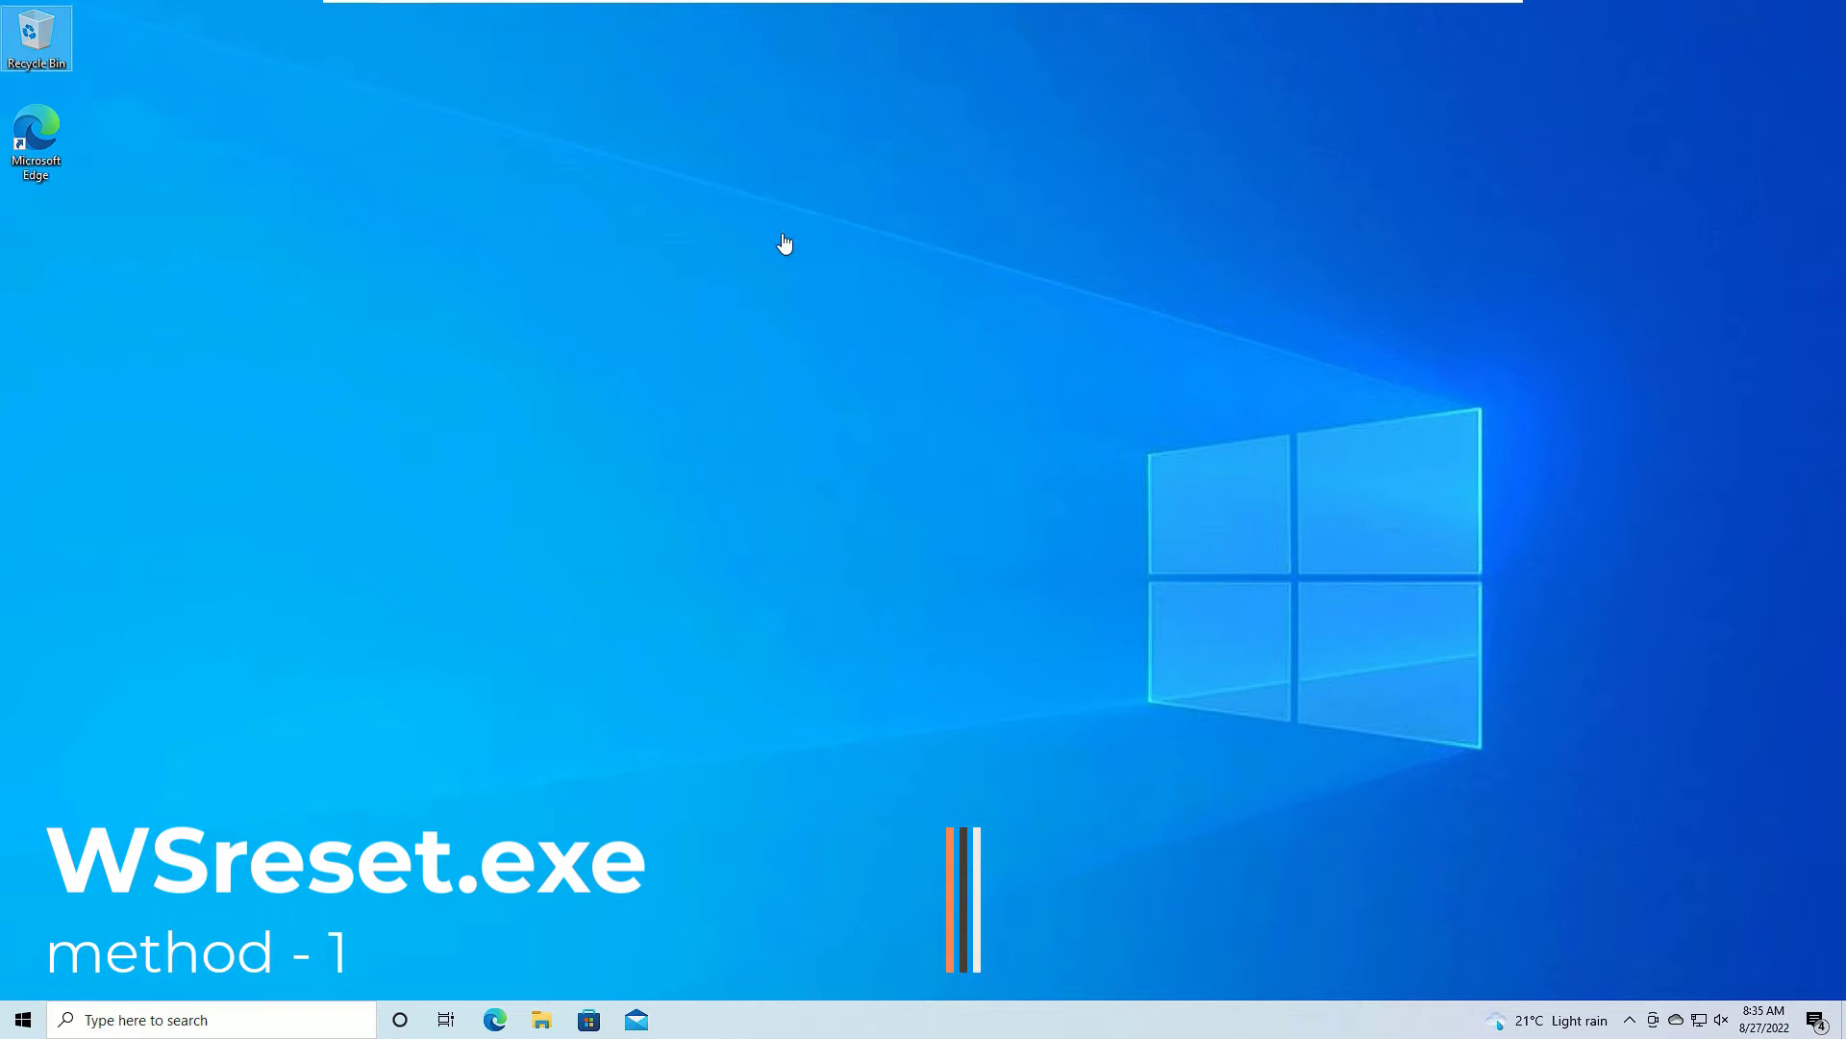
Step: Run wsreset from Windows Search to clear the Store cache, then close the reopened Microsoft Store
left_click(192, 1020)
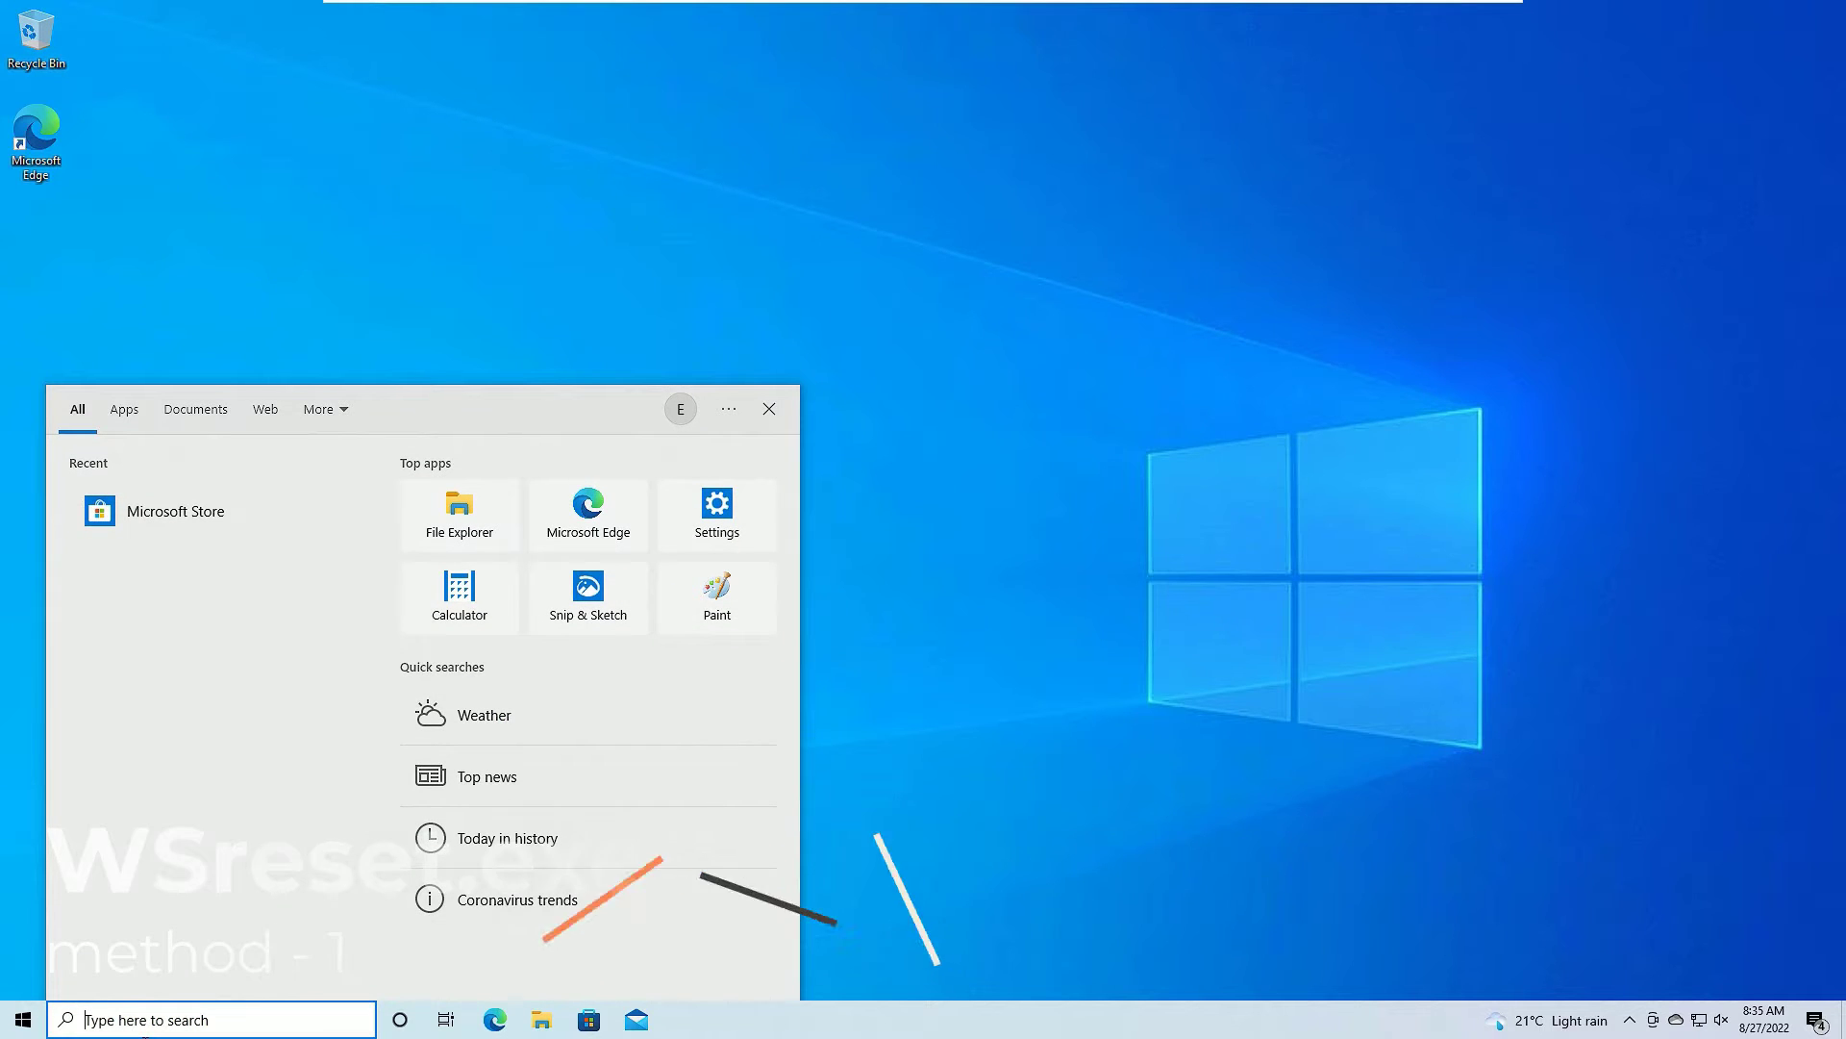
type("wsreset")
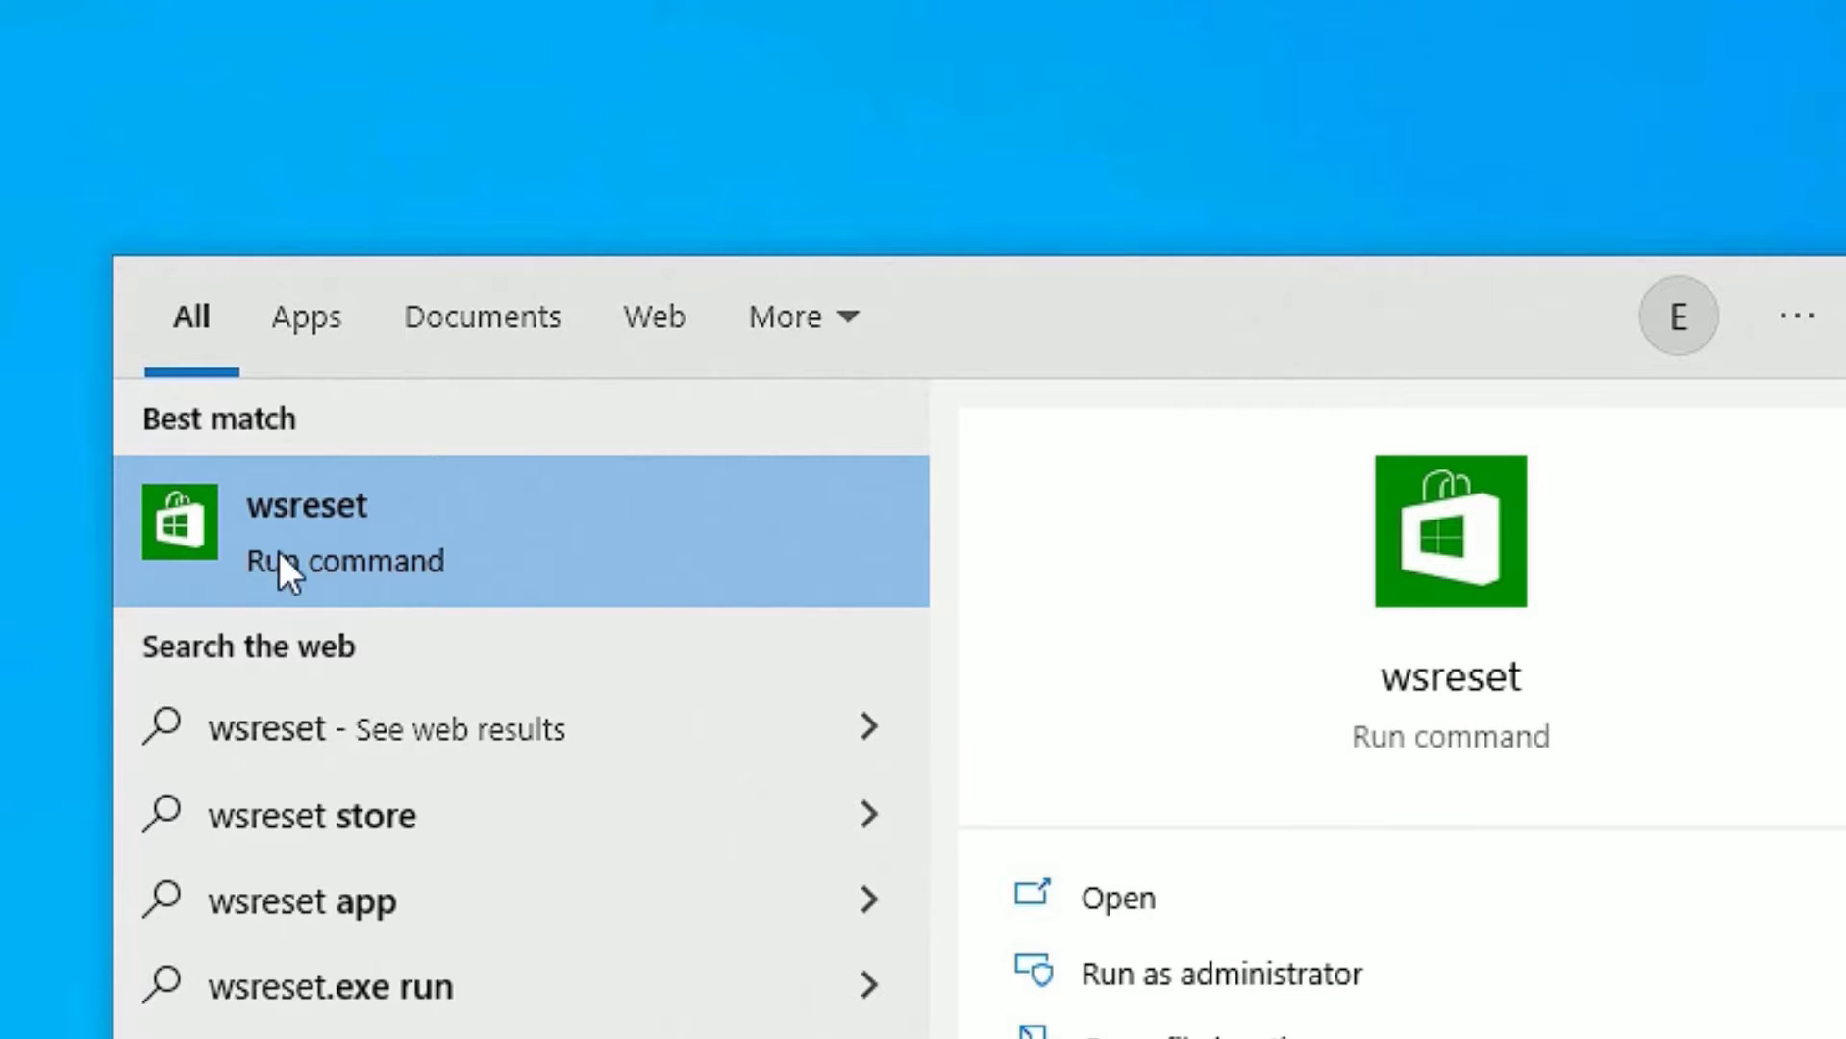
left_click(277, 564)
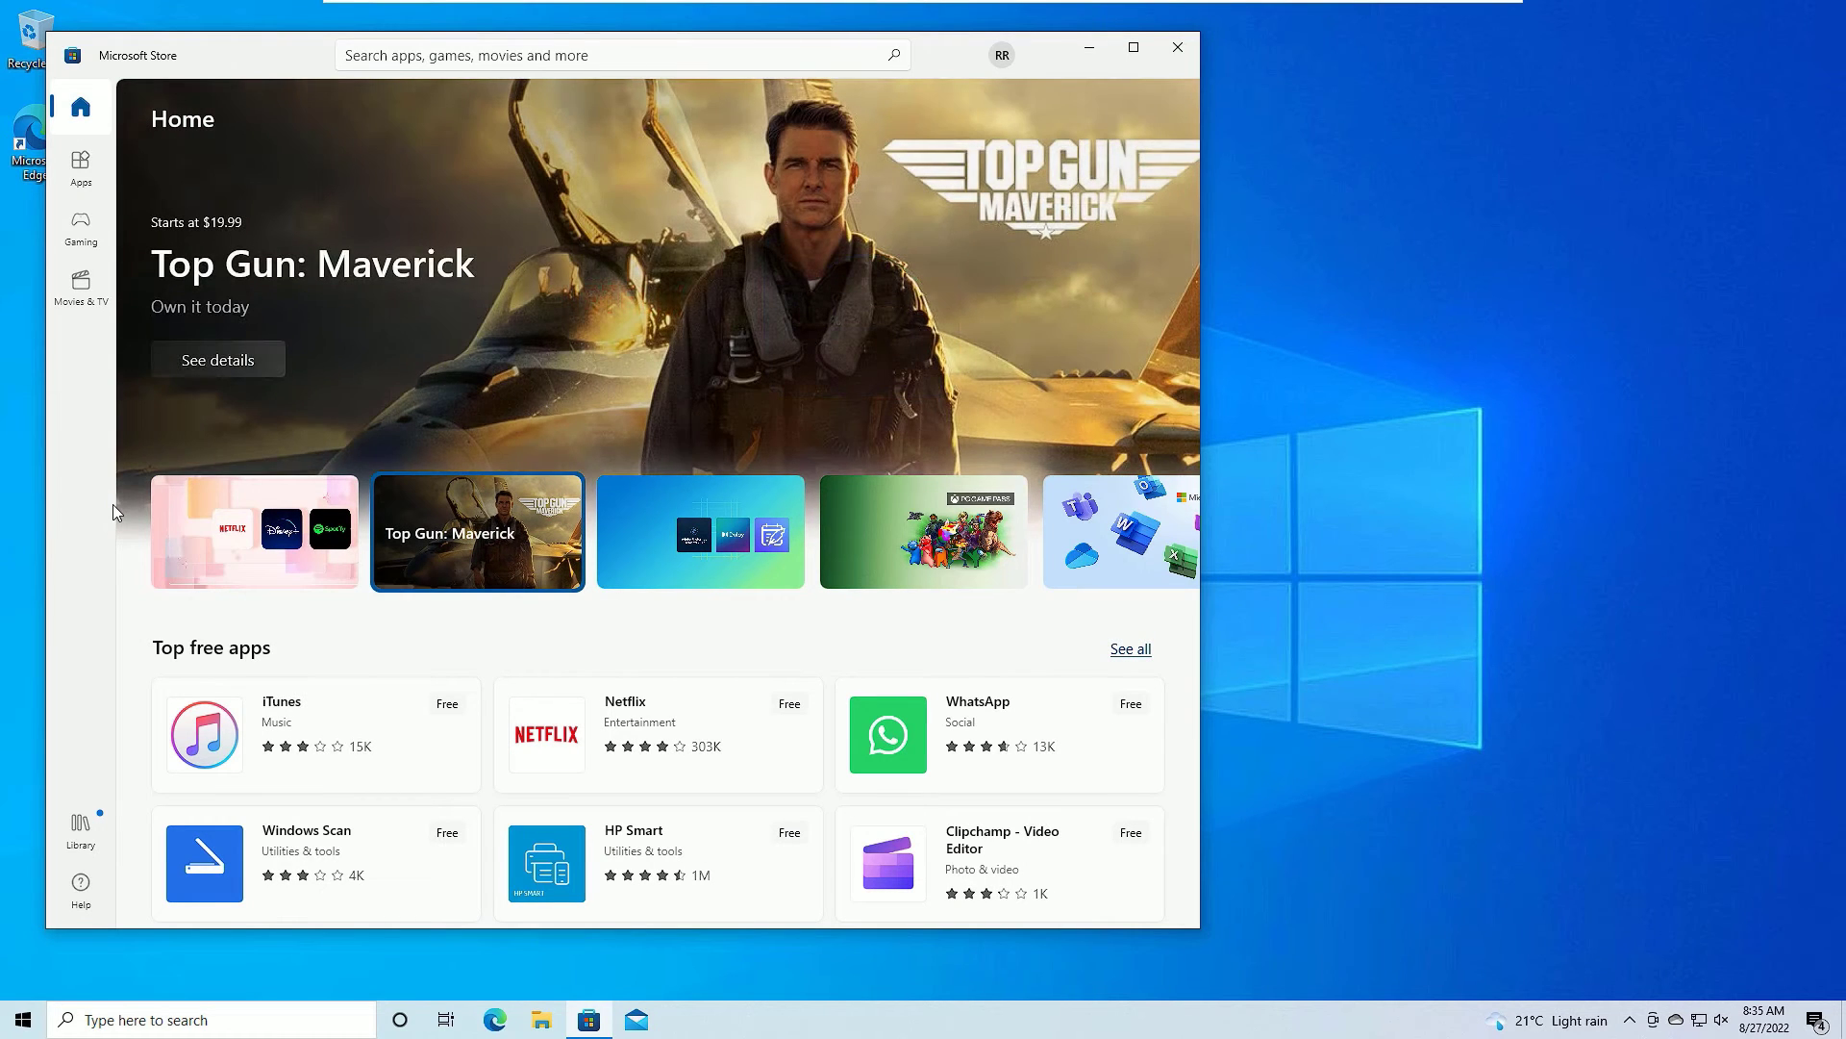
left_click(1162, 60)
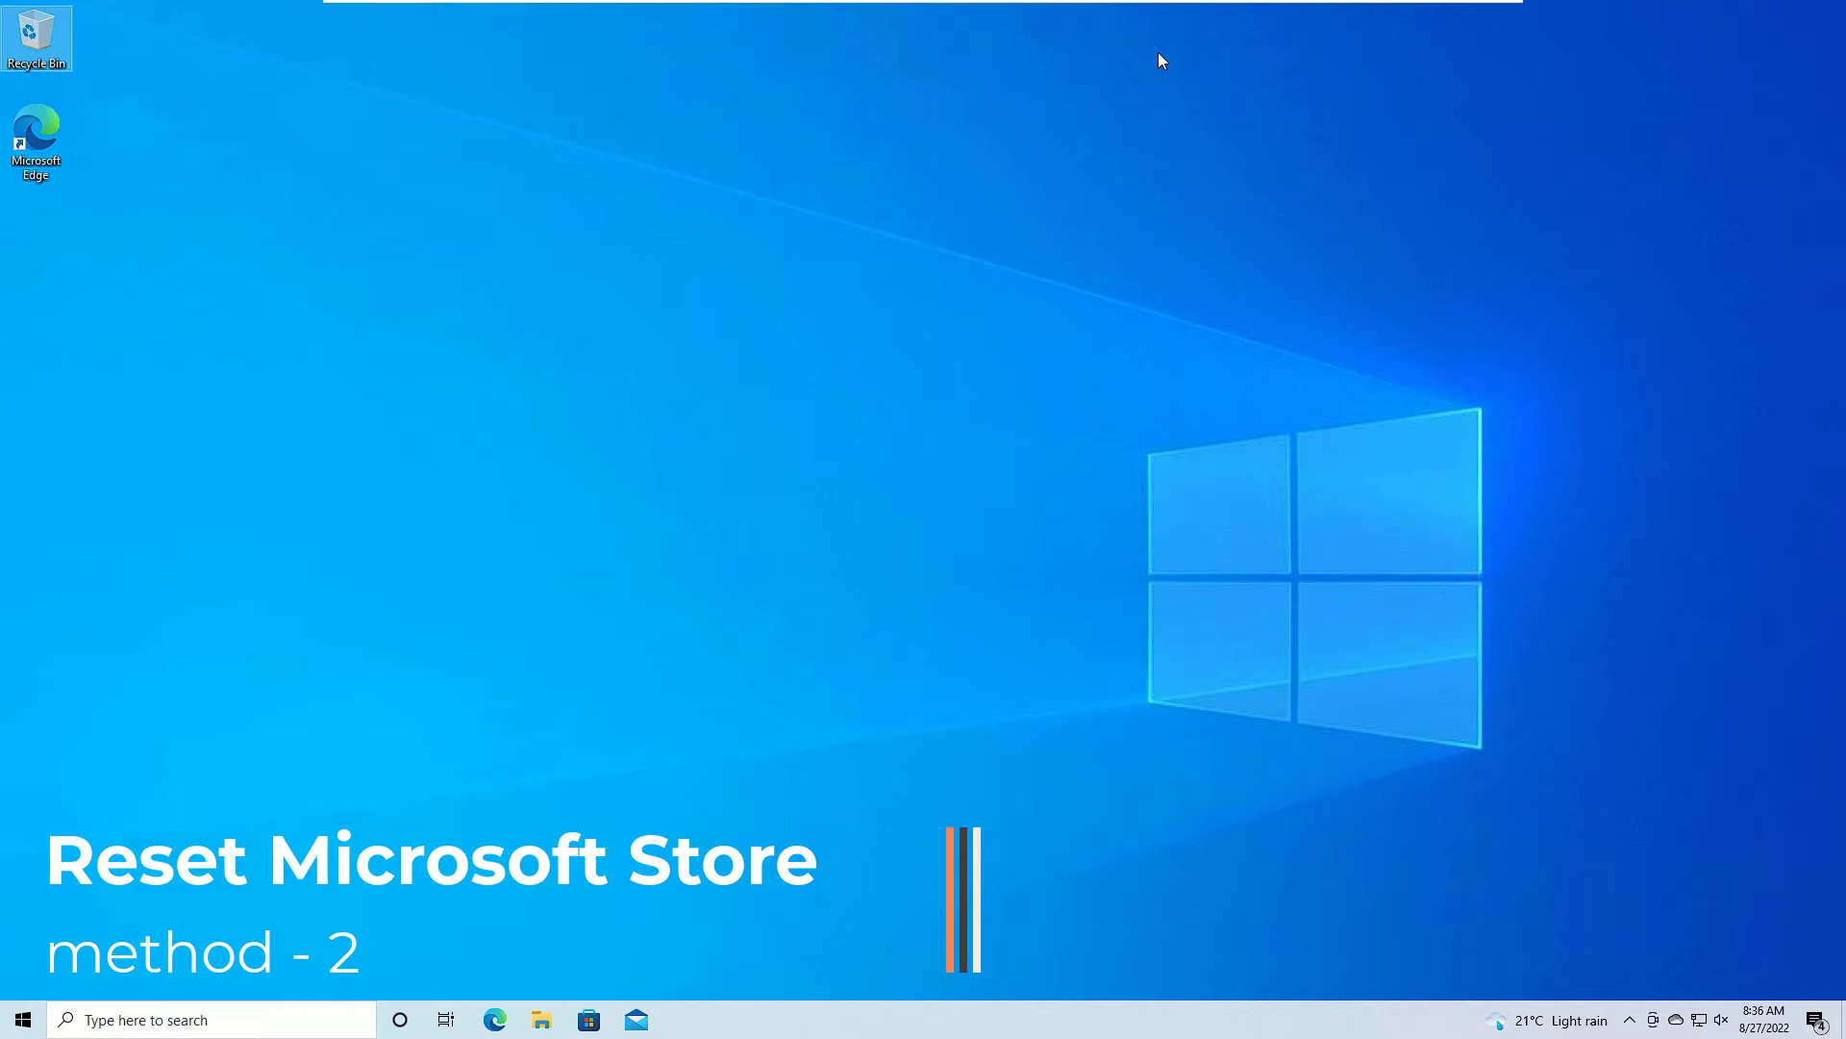
left_click(134, 1019)
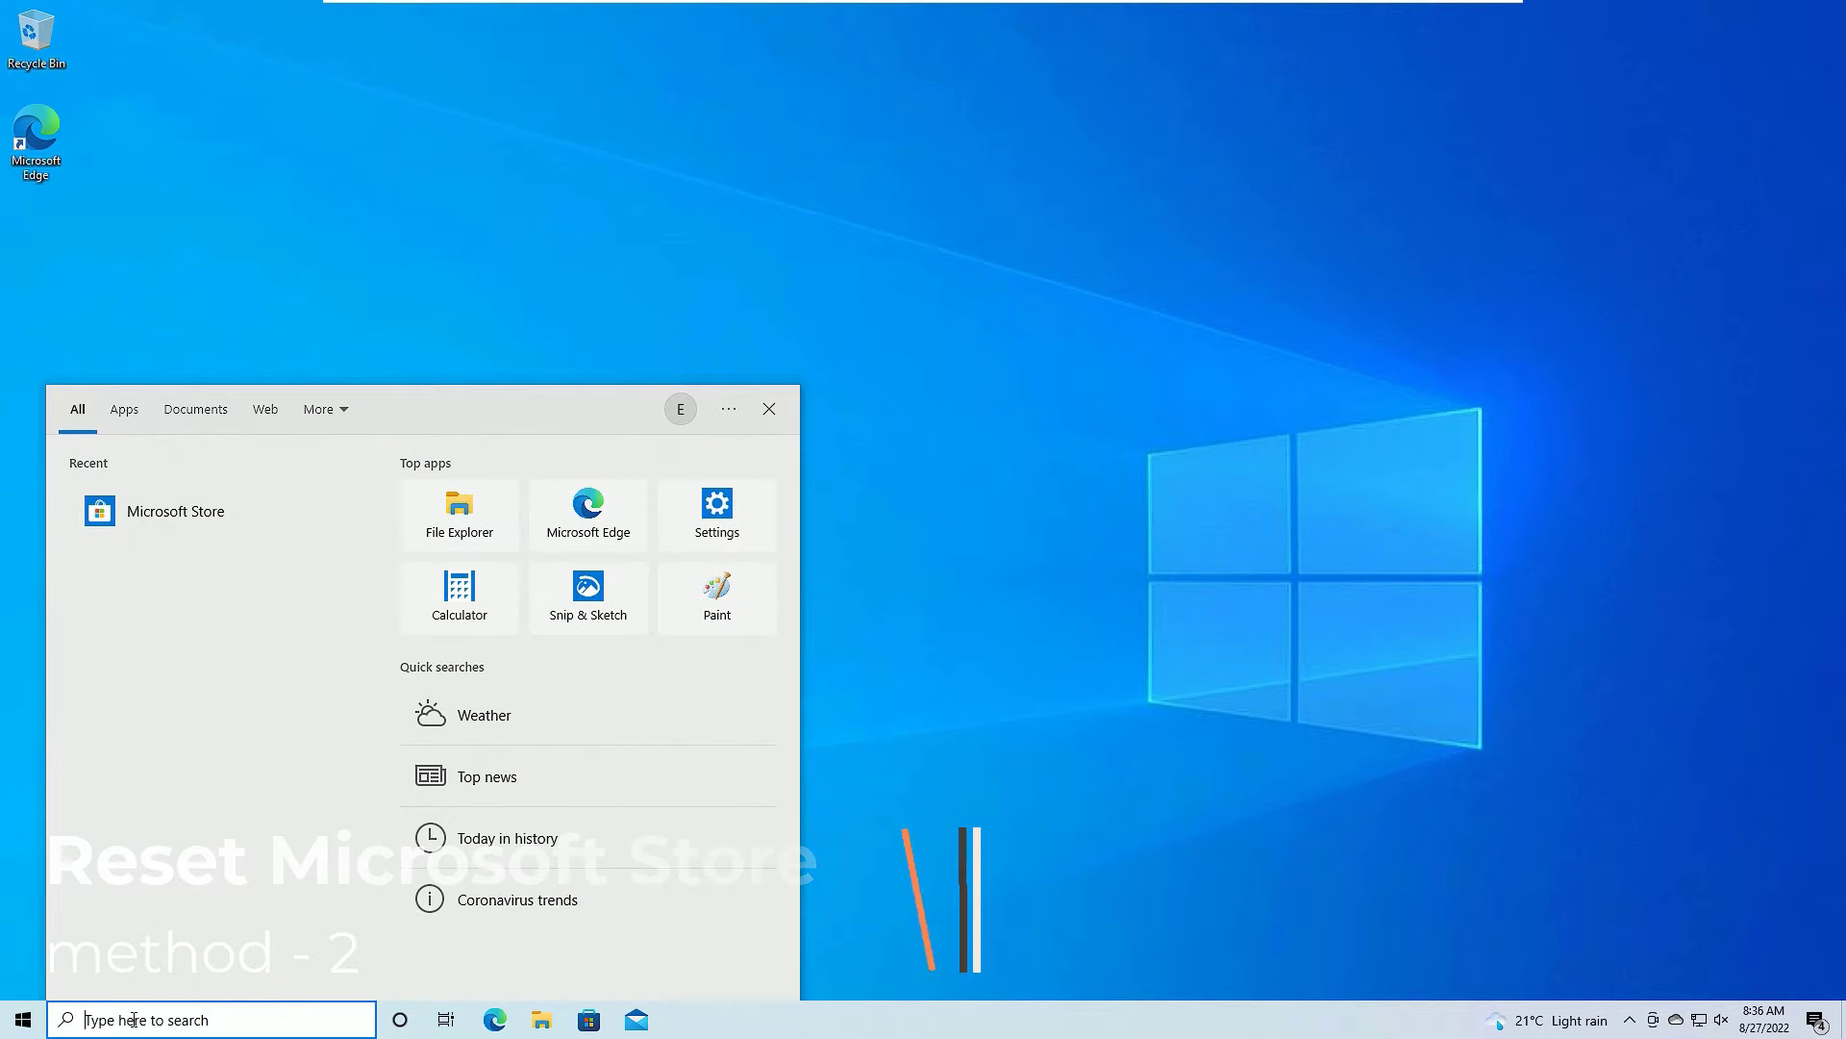
type("settings")
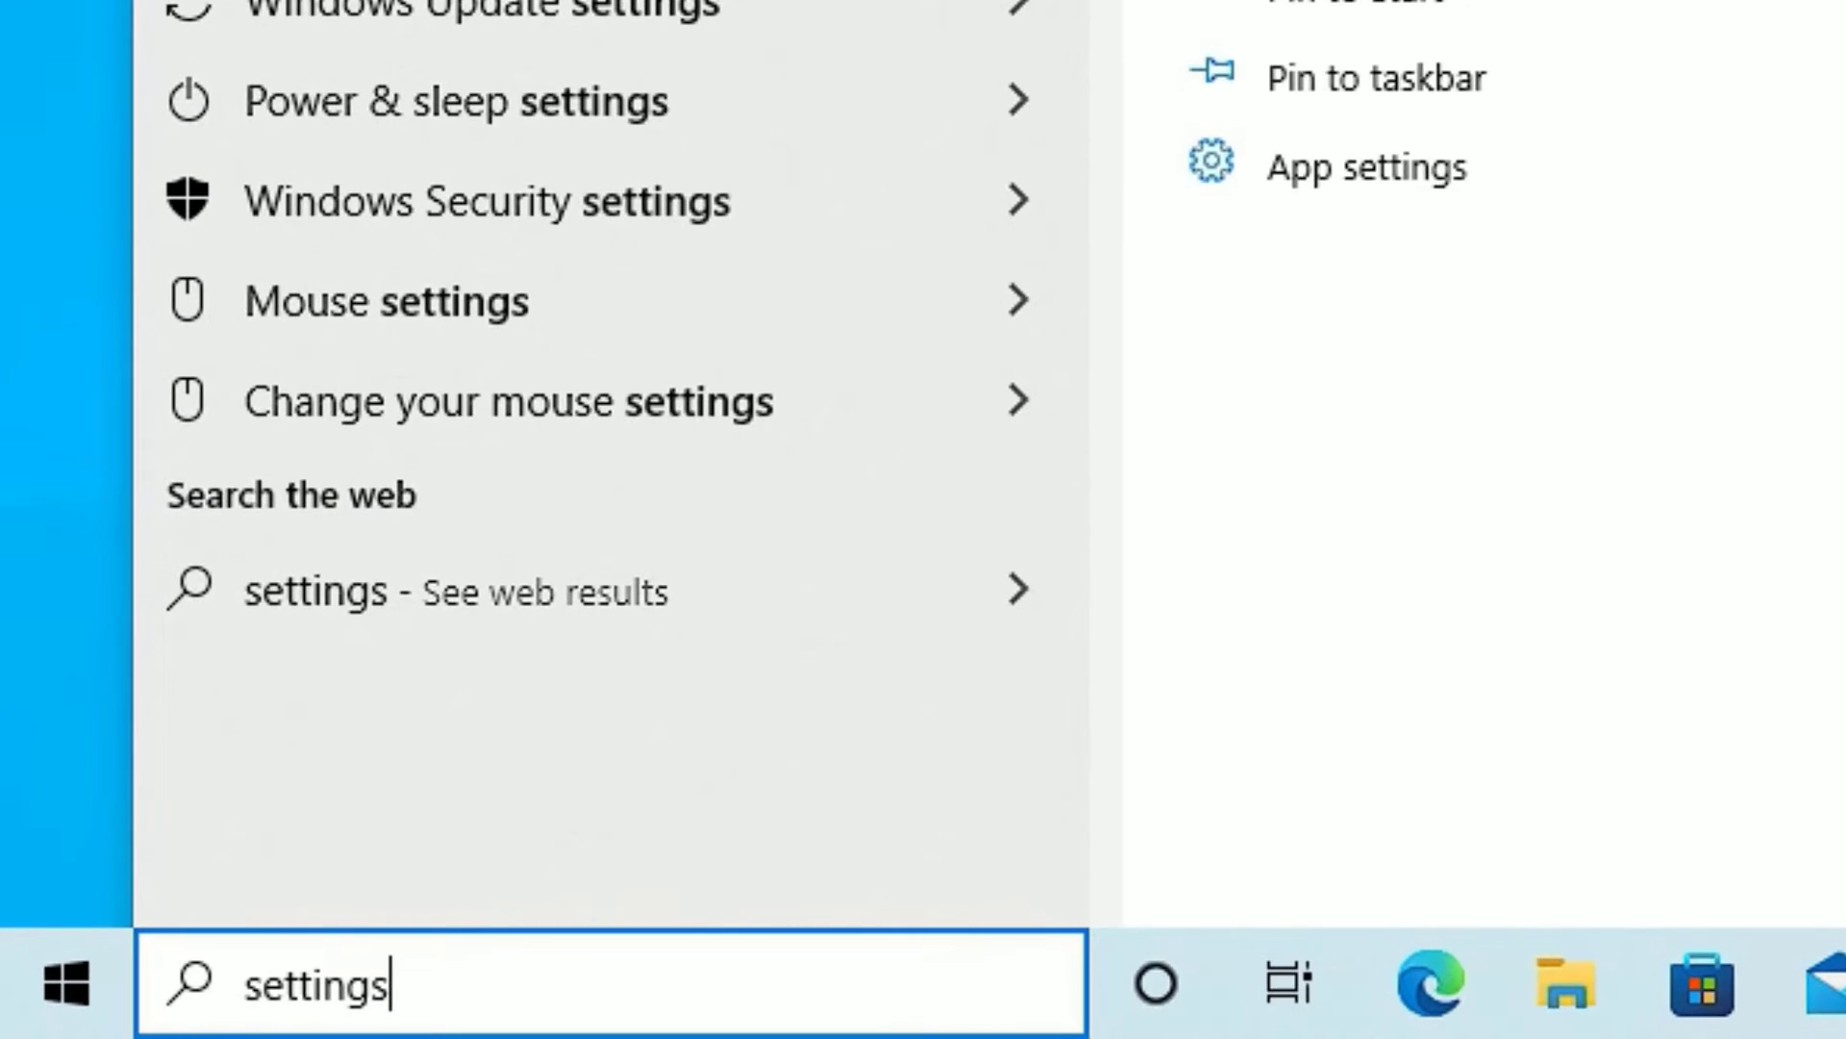
key("Escape")
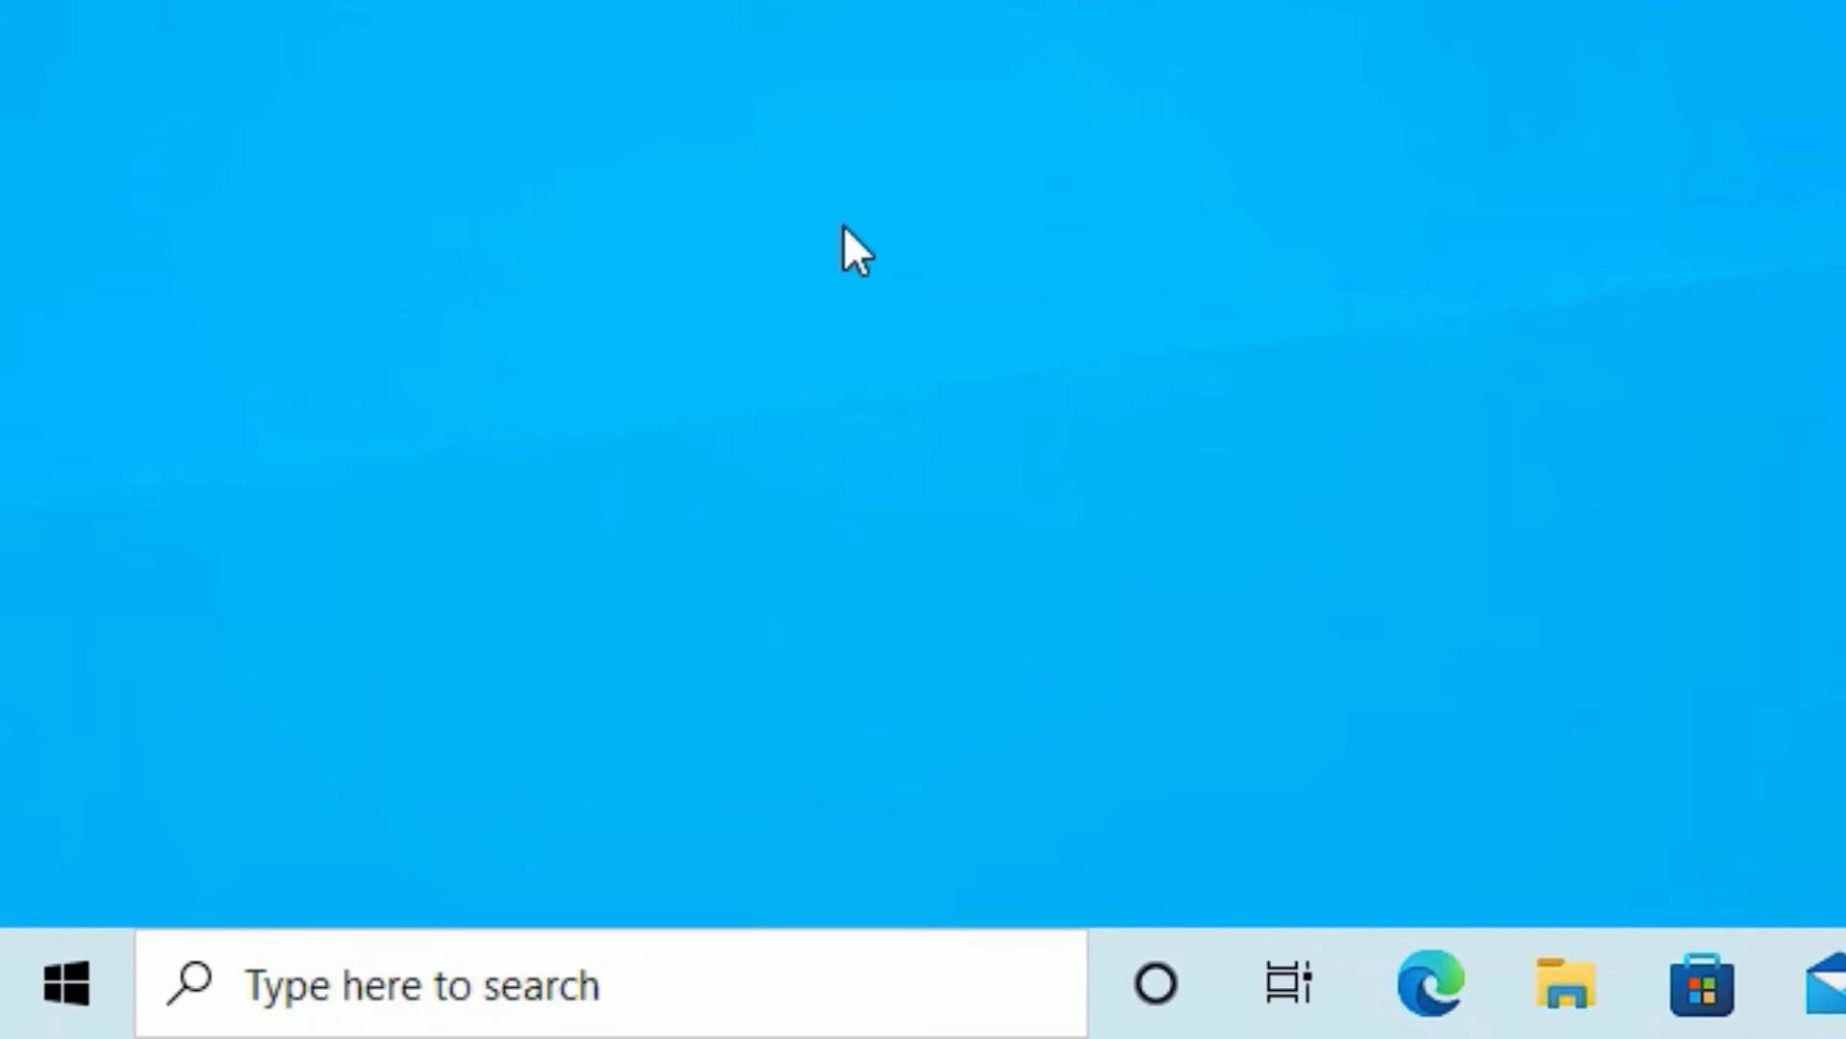
Step: Open Settings from the Start quick-access menu and go to the Apps & features list
right_click(24, 1023)
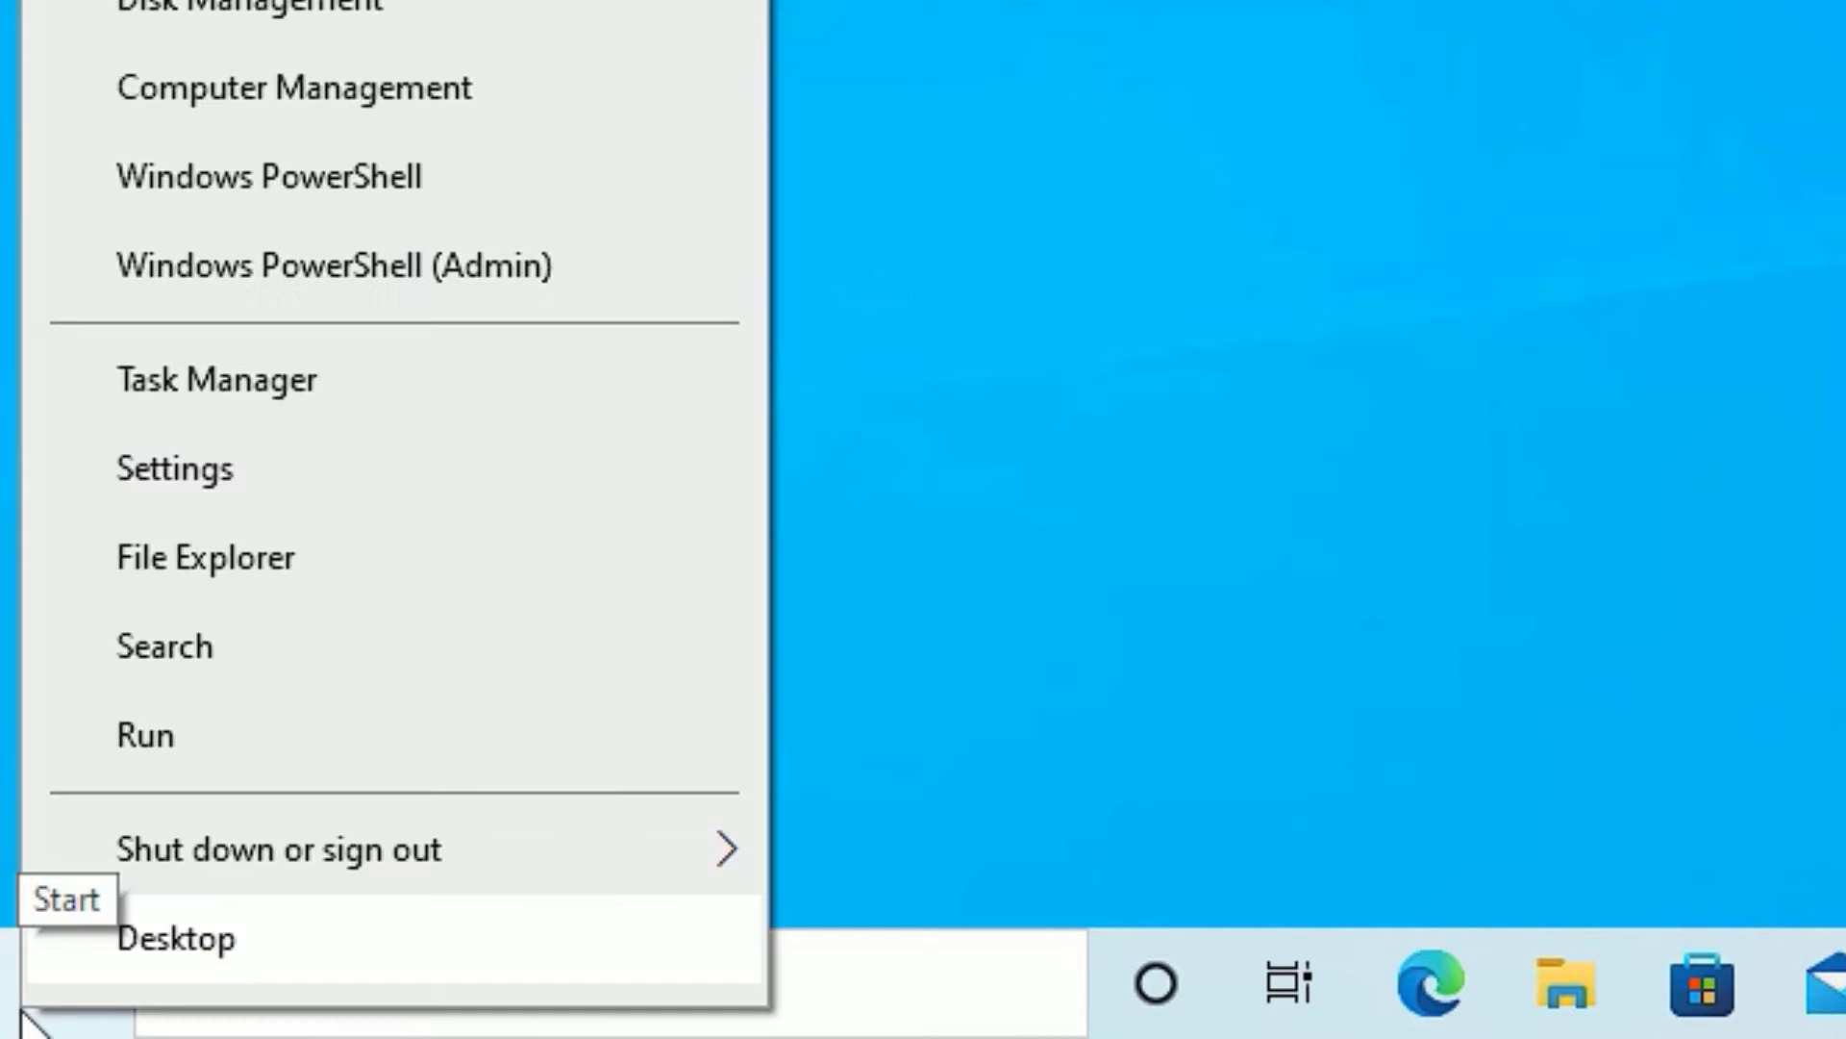
left_click(206, 469)
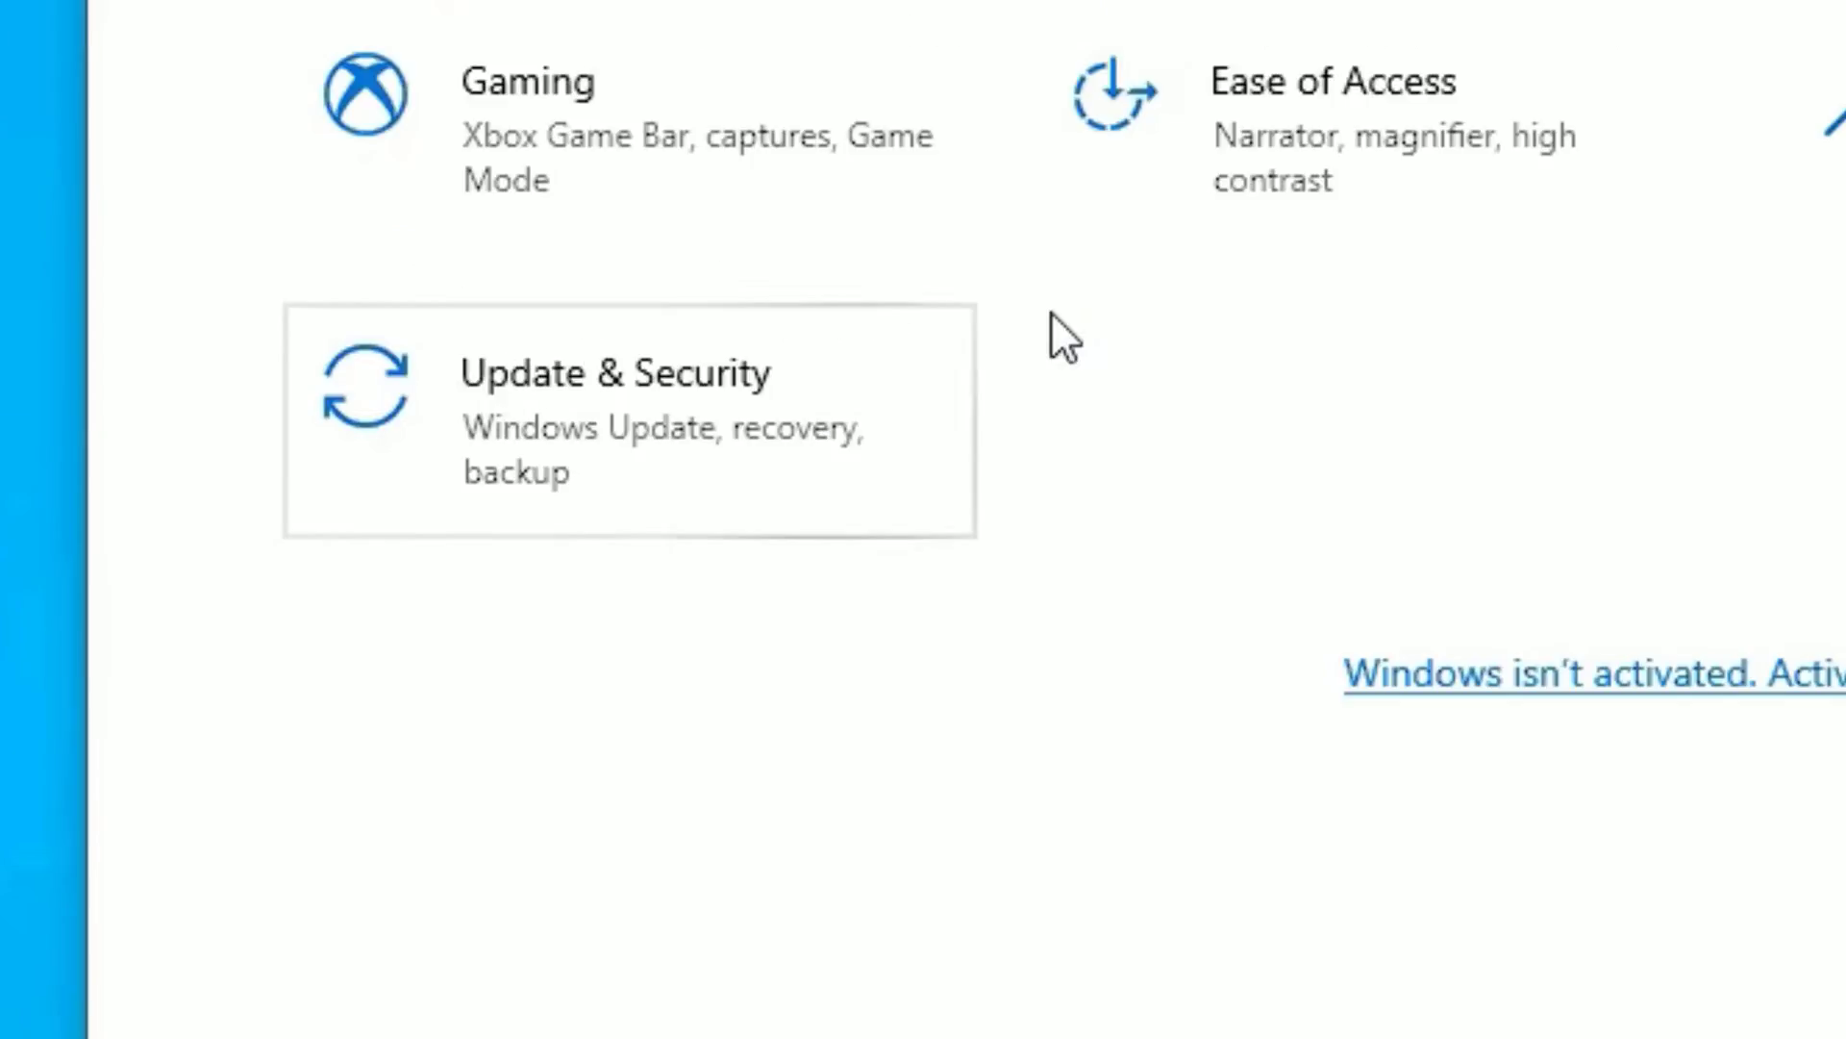
left_click(1209, 277)
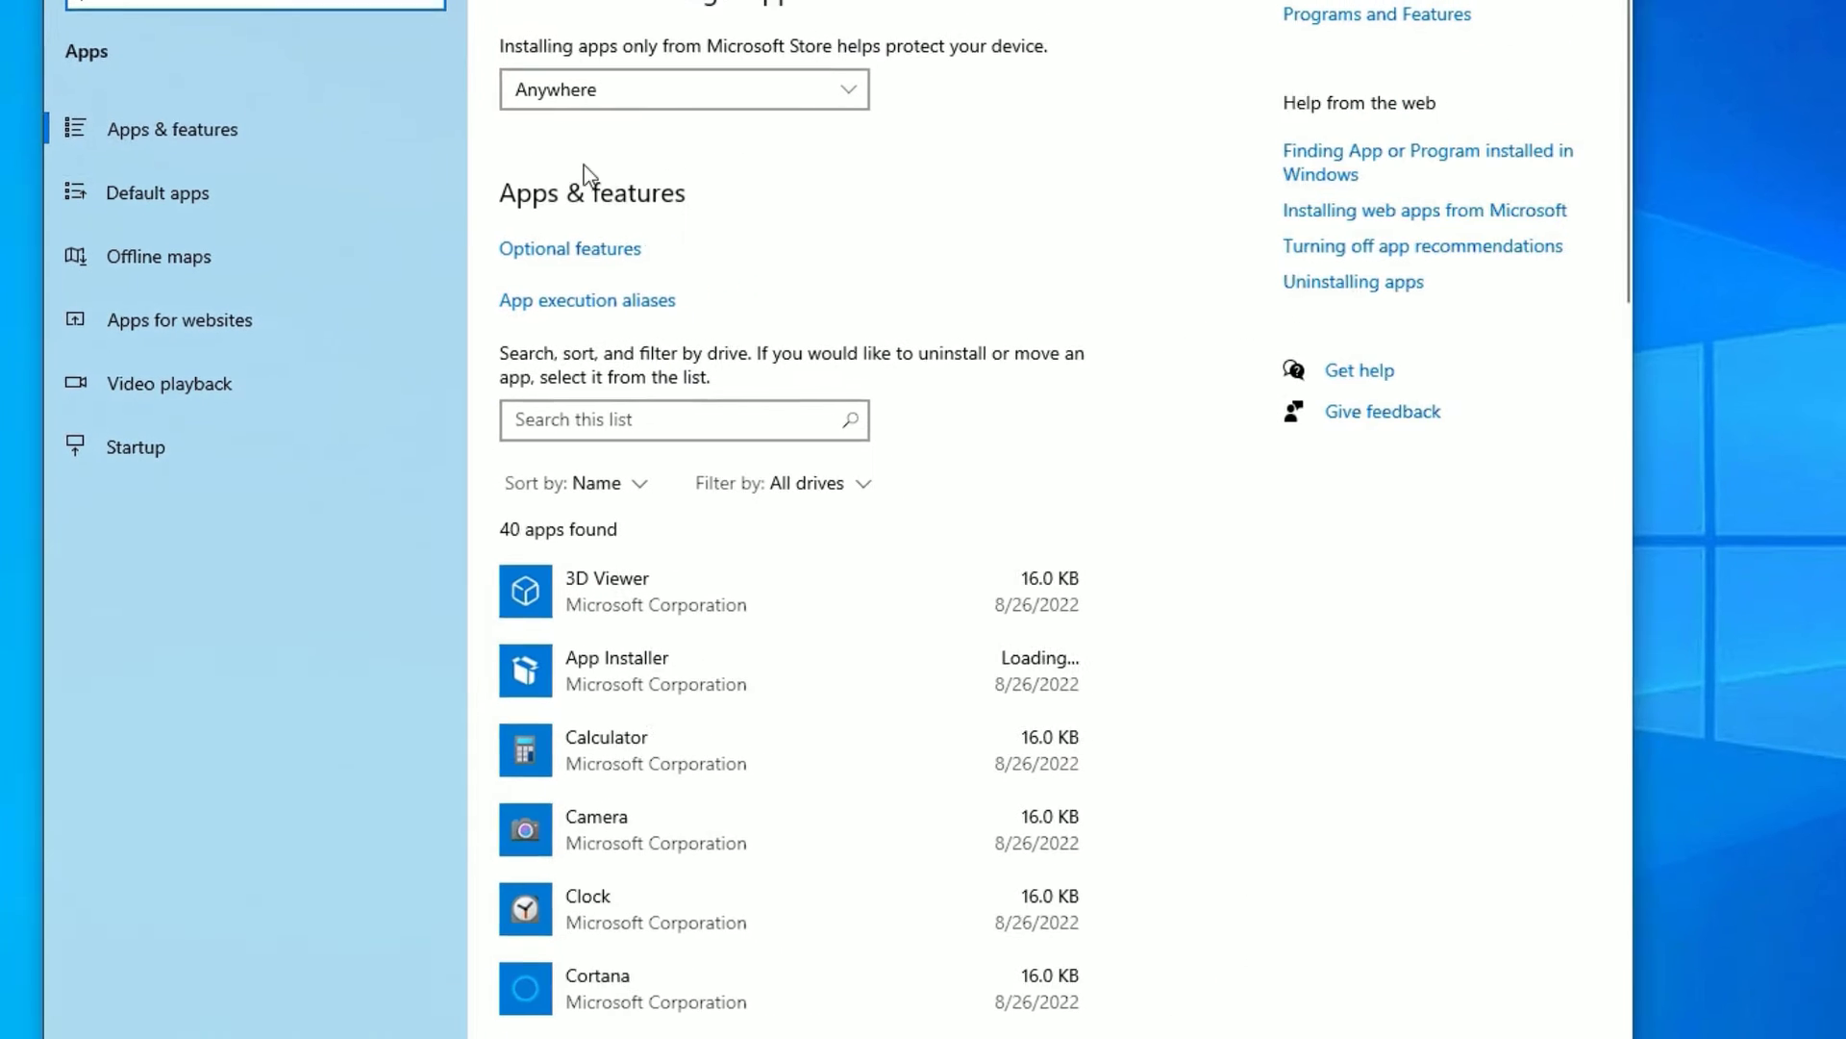
scroll(1009, 842, "down", 10)
scroll(1022, 840, "up", 3)
scroll(1022, 839, "up", 1)
scroll(1022, 839, "up", 4)
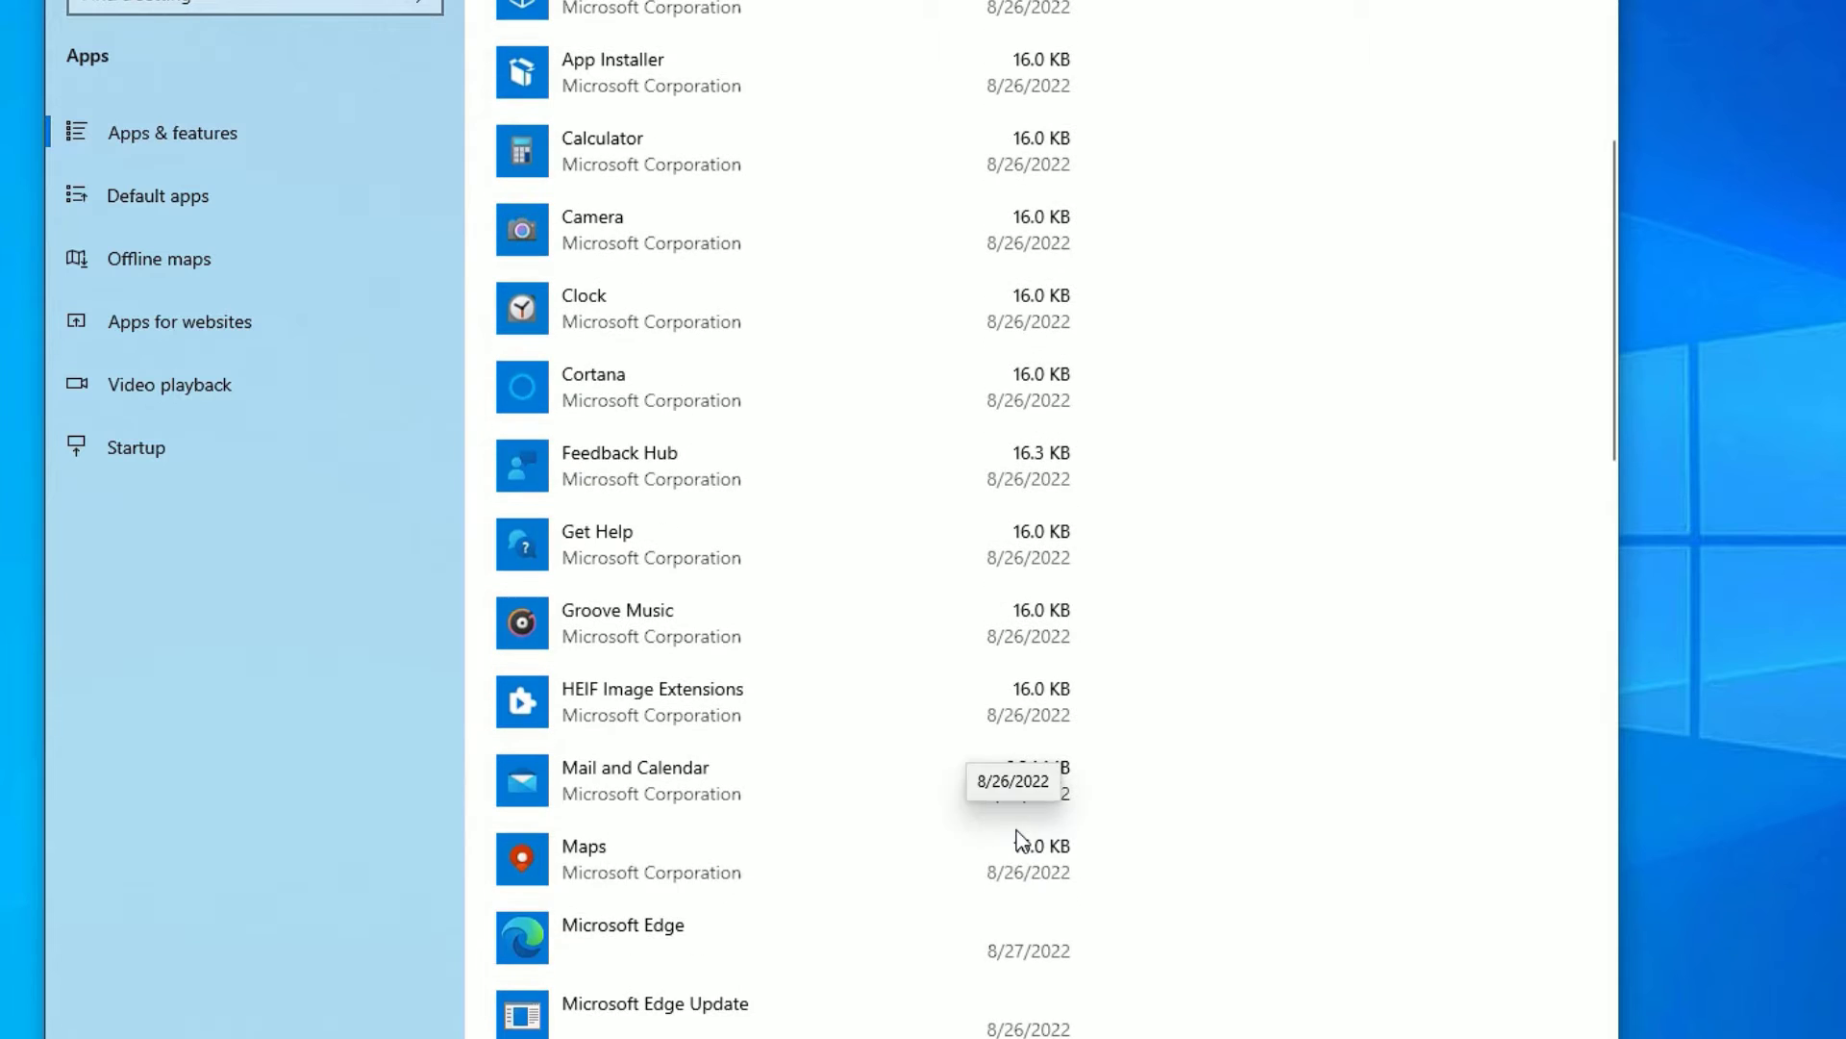
scroll(1022, 839, "down", 3)
scroll(1022, 839, "up", 12)
Step: Filter the apps list for 'Microsoft store' and open its Advanced options page
left_click(665, 412)
type("Microsoft store")
left_click(692, 617)
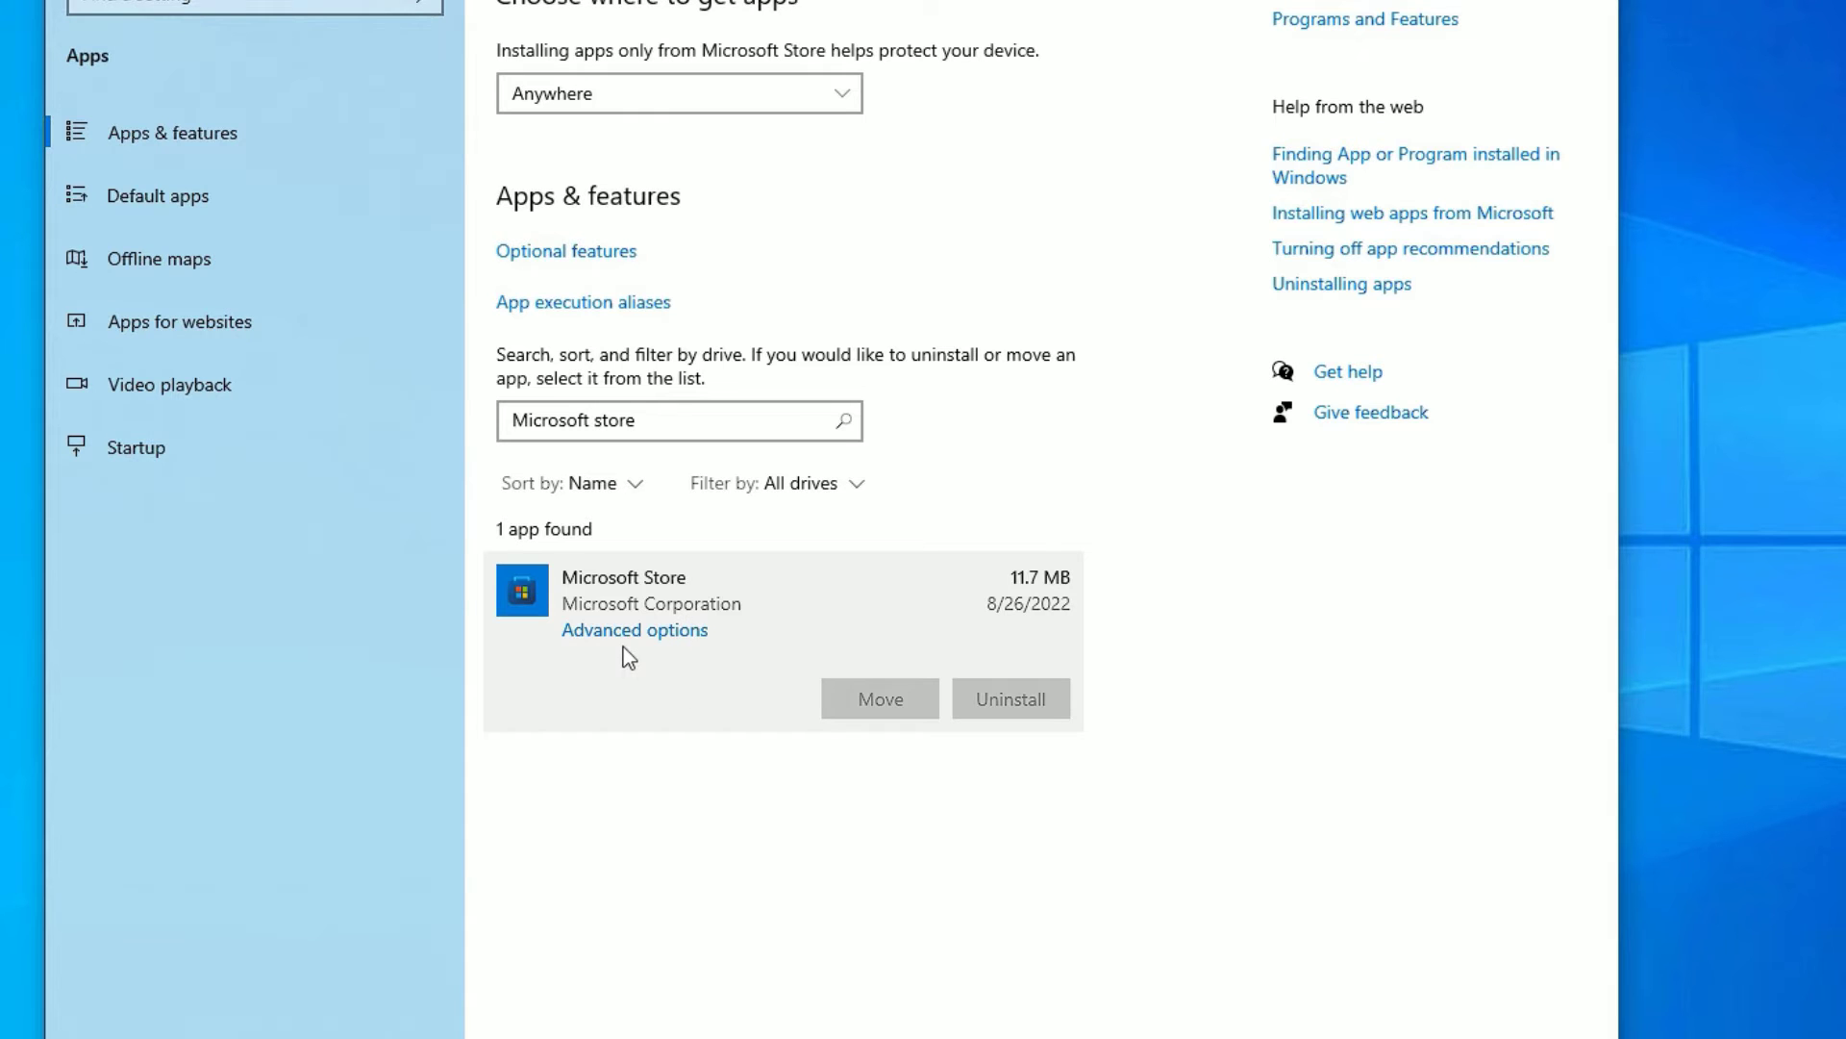
left_click(616, 631)
scroll(617, 649, "down", 8)
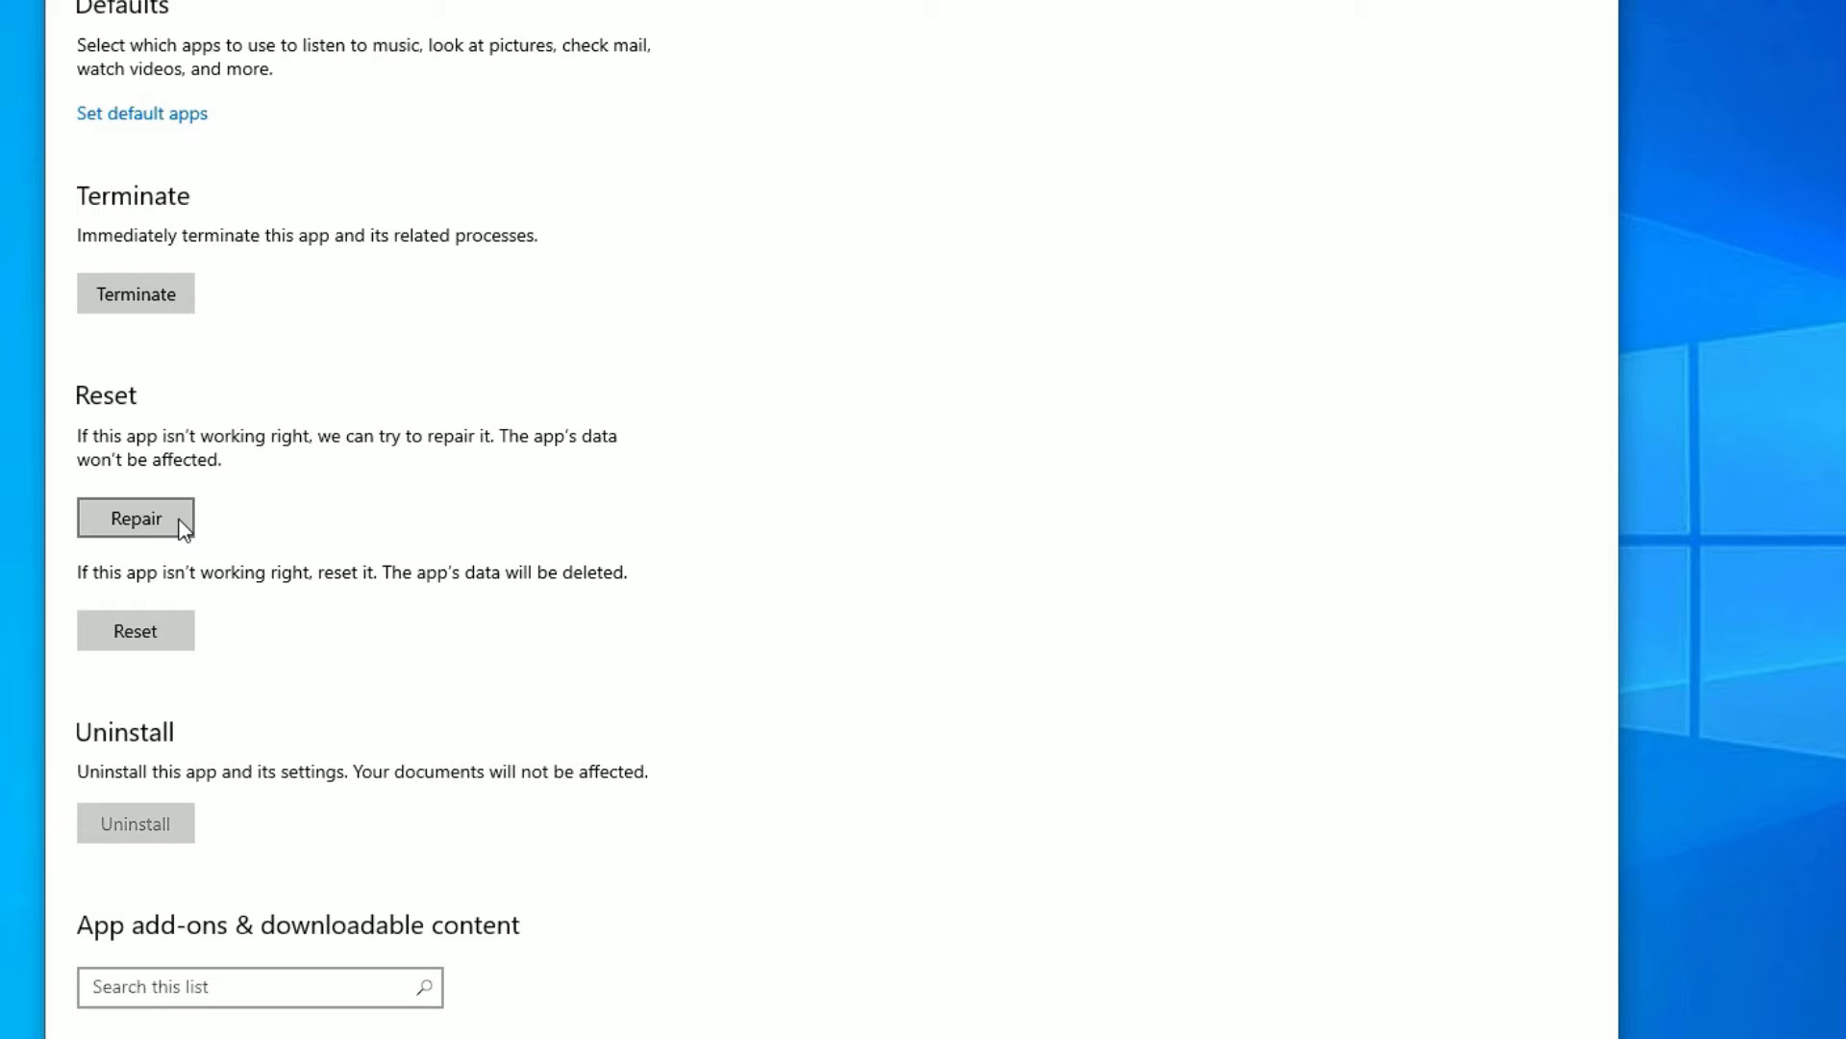
Step: Reset the Microsoft Store app, confirming deletion of its app data
left_click(111, 631)
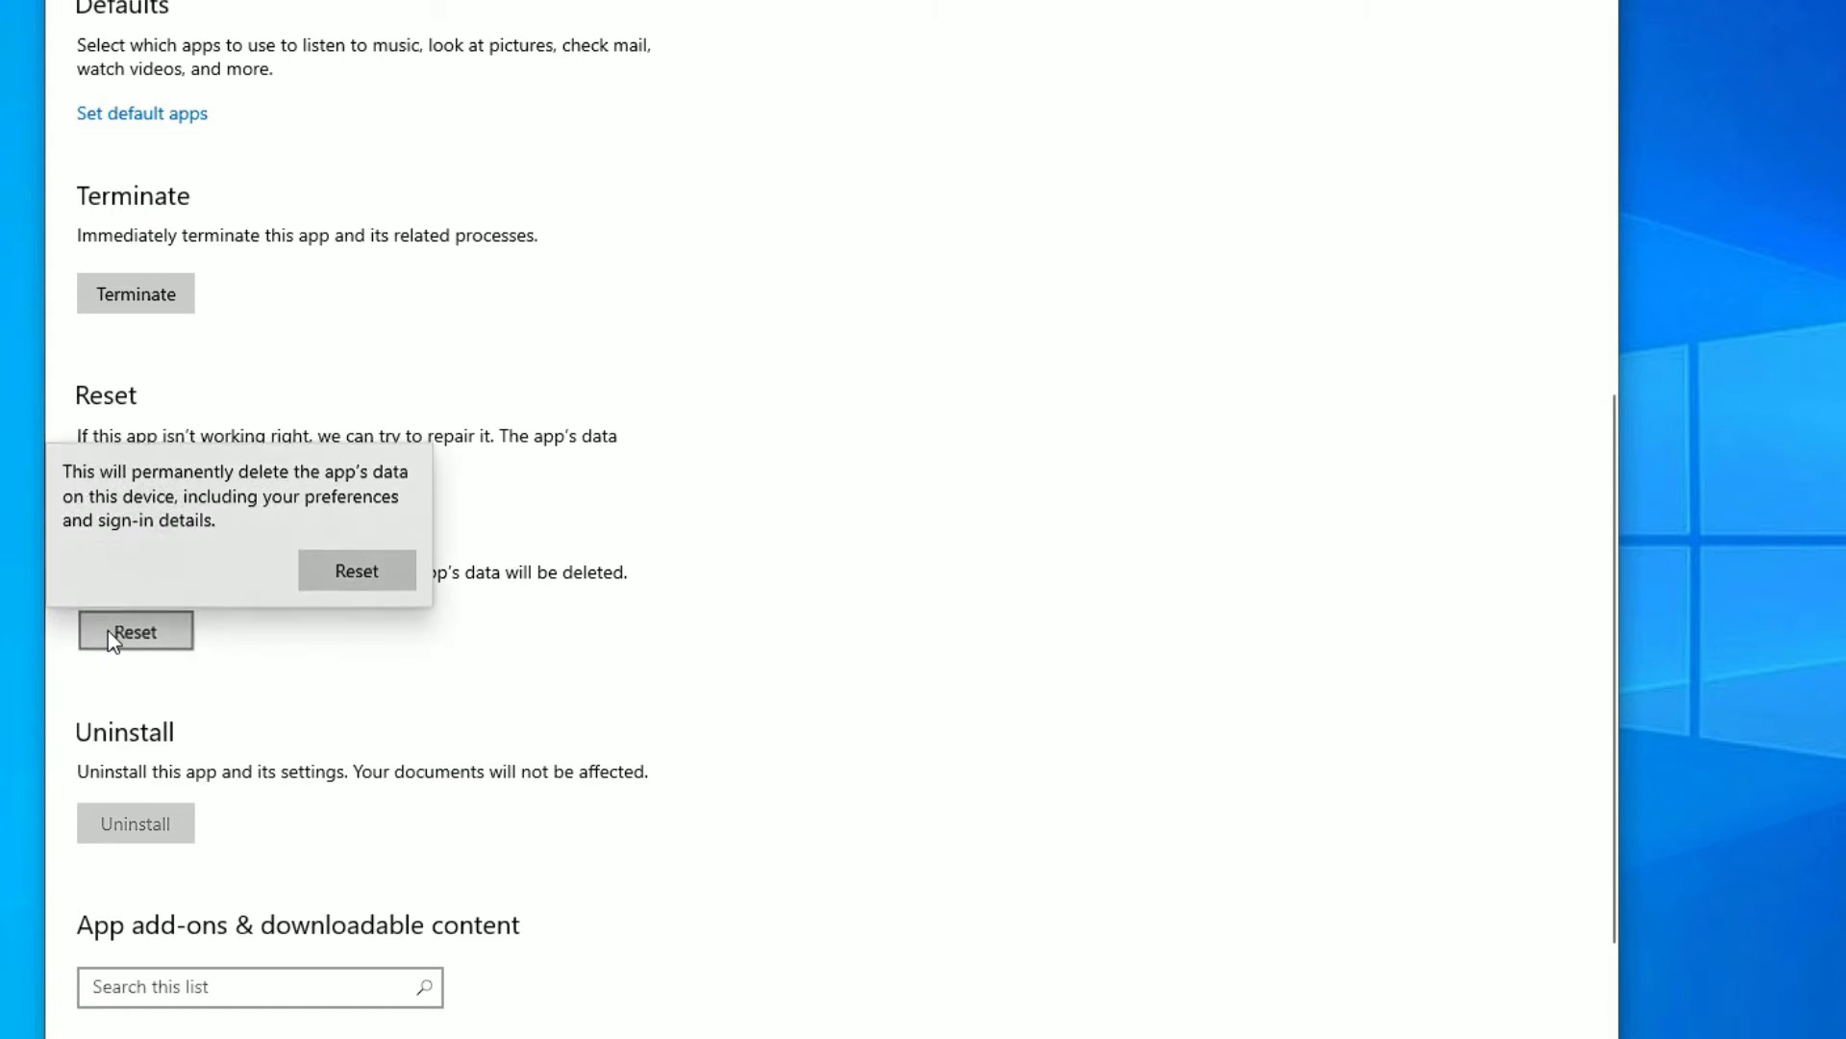
left_click(339, 580)
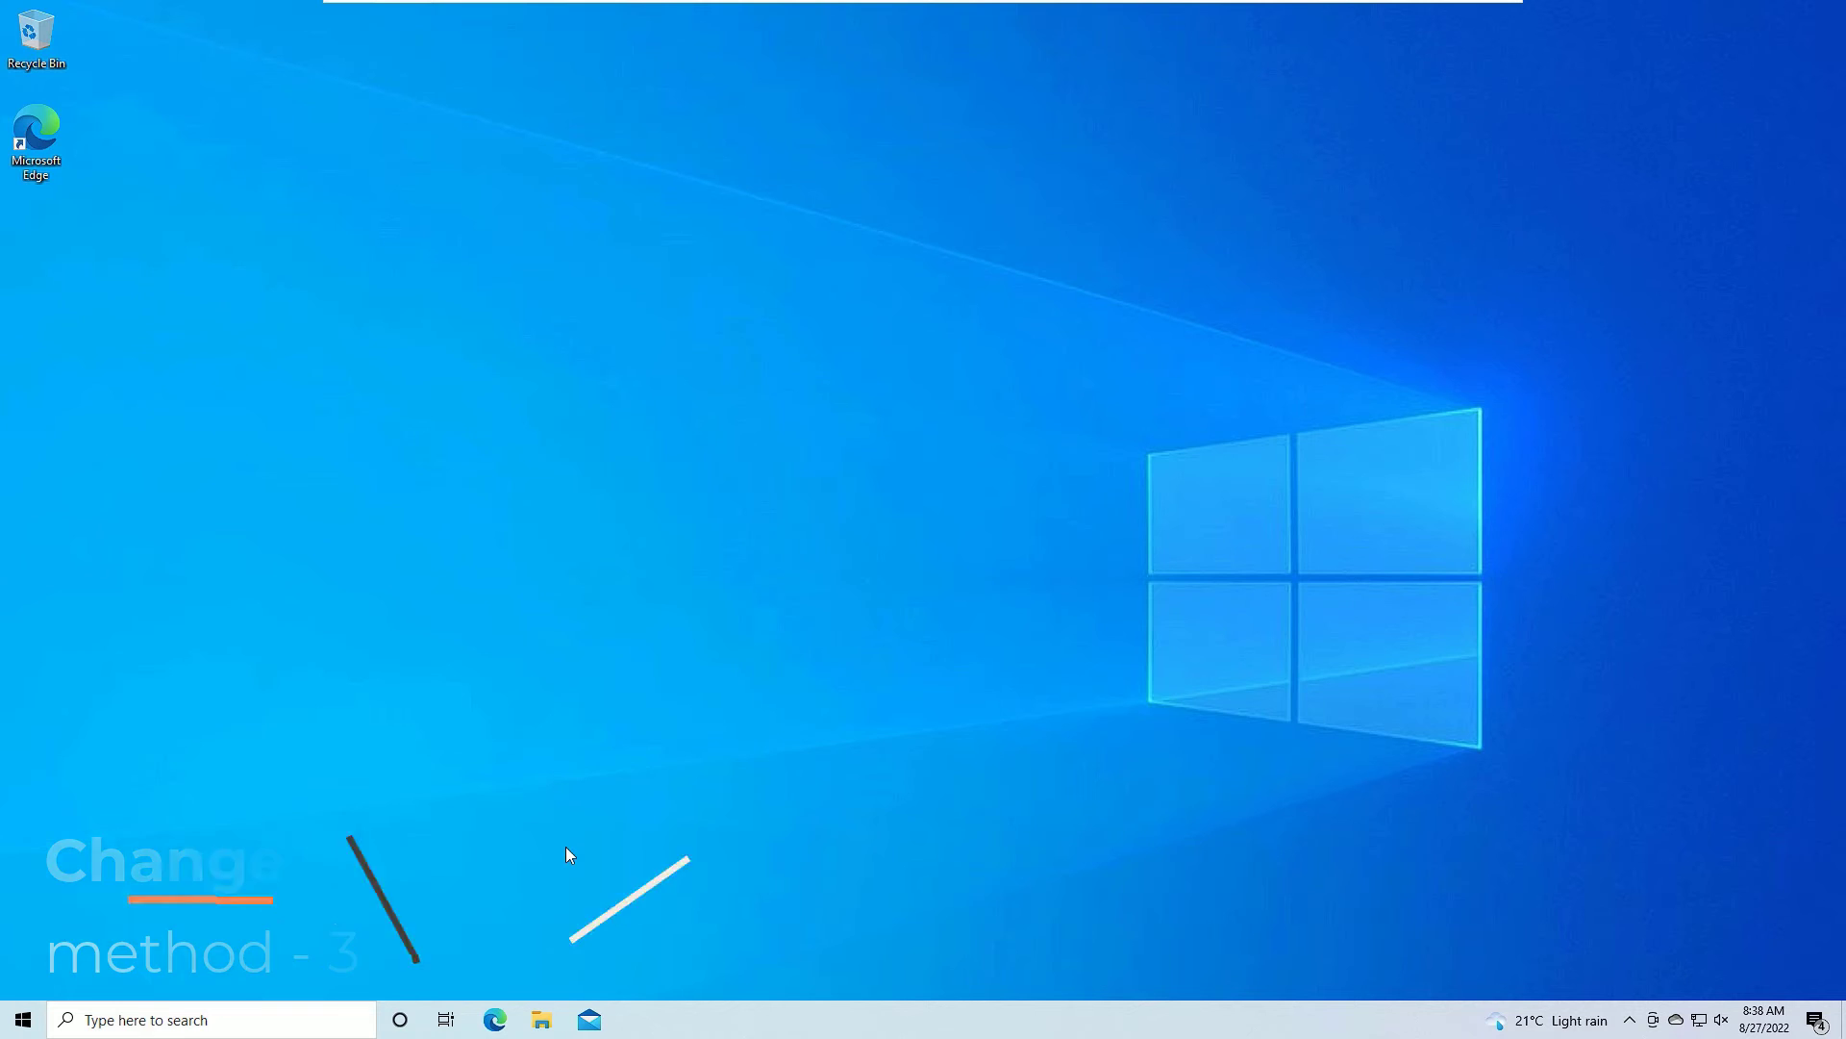
Step: Keep United States as country, set regional format to English (American Samoa), then open Language settings
left_click(106, 1020)
type("reg")
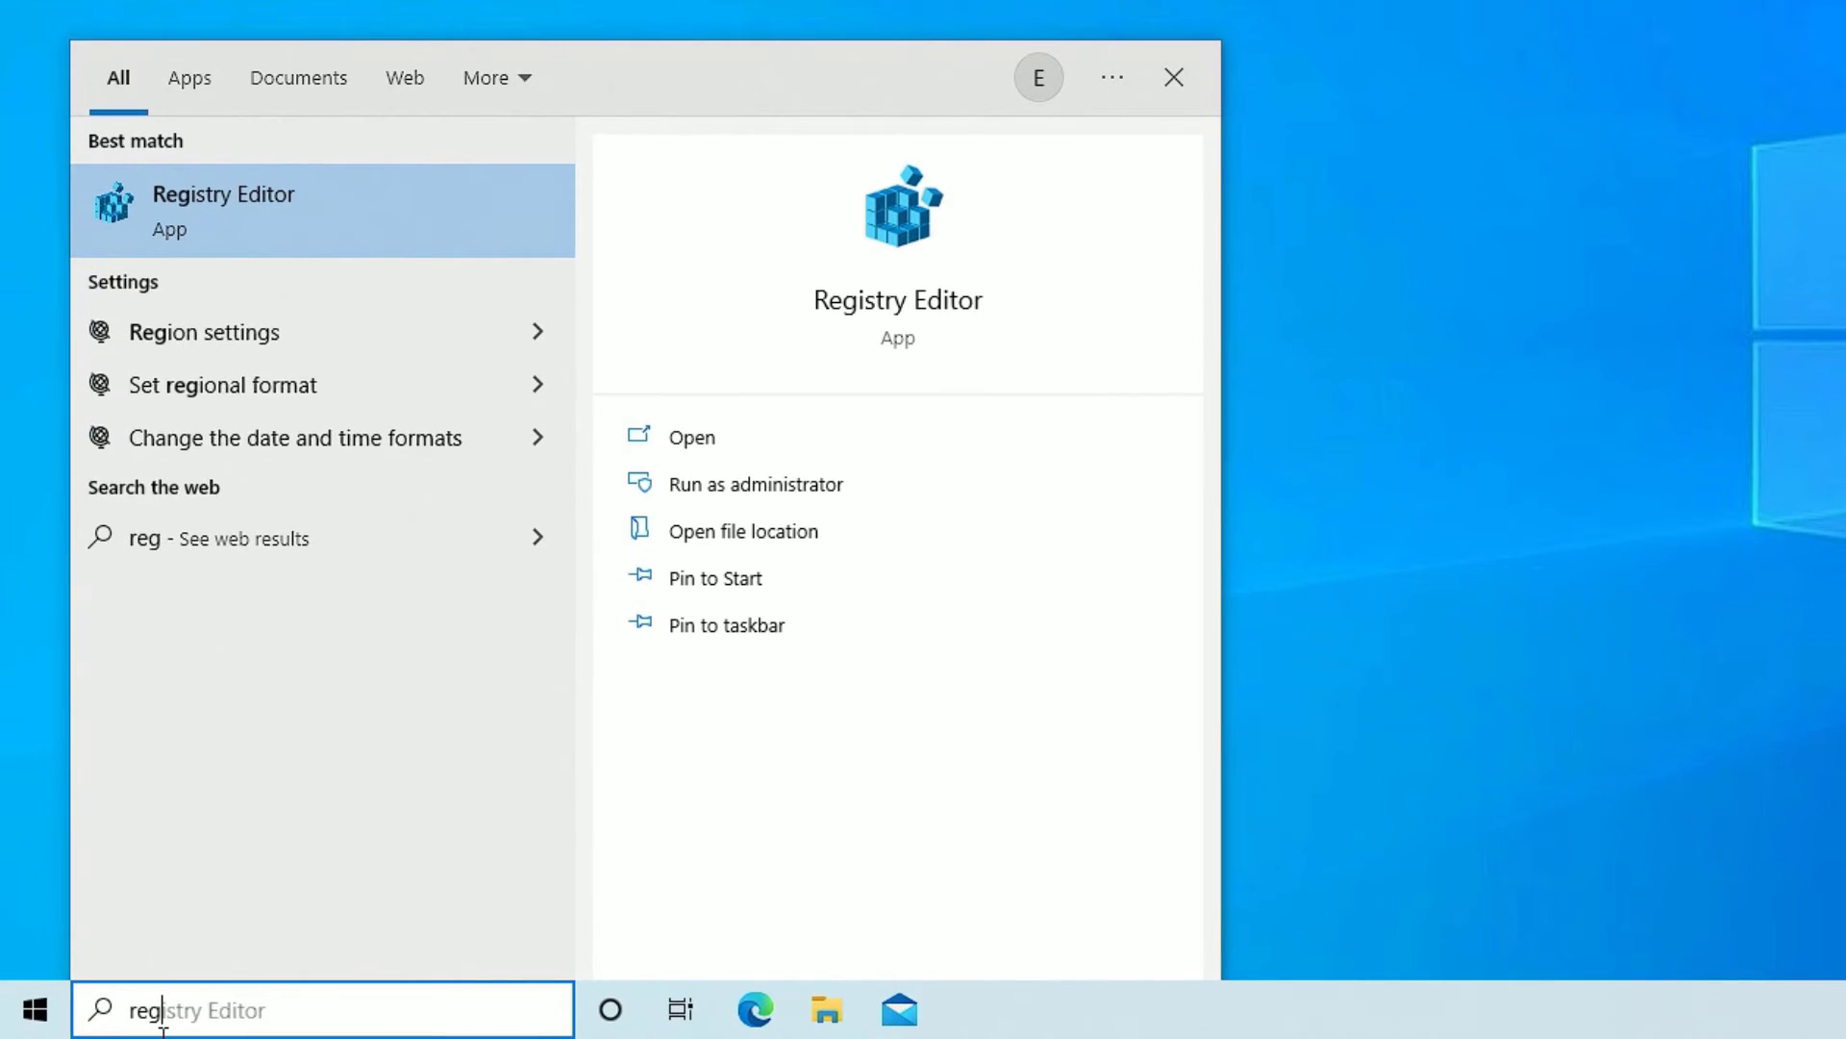
type("ion")
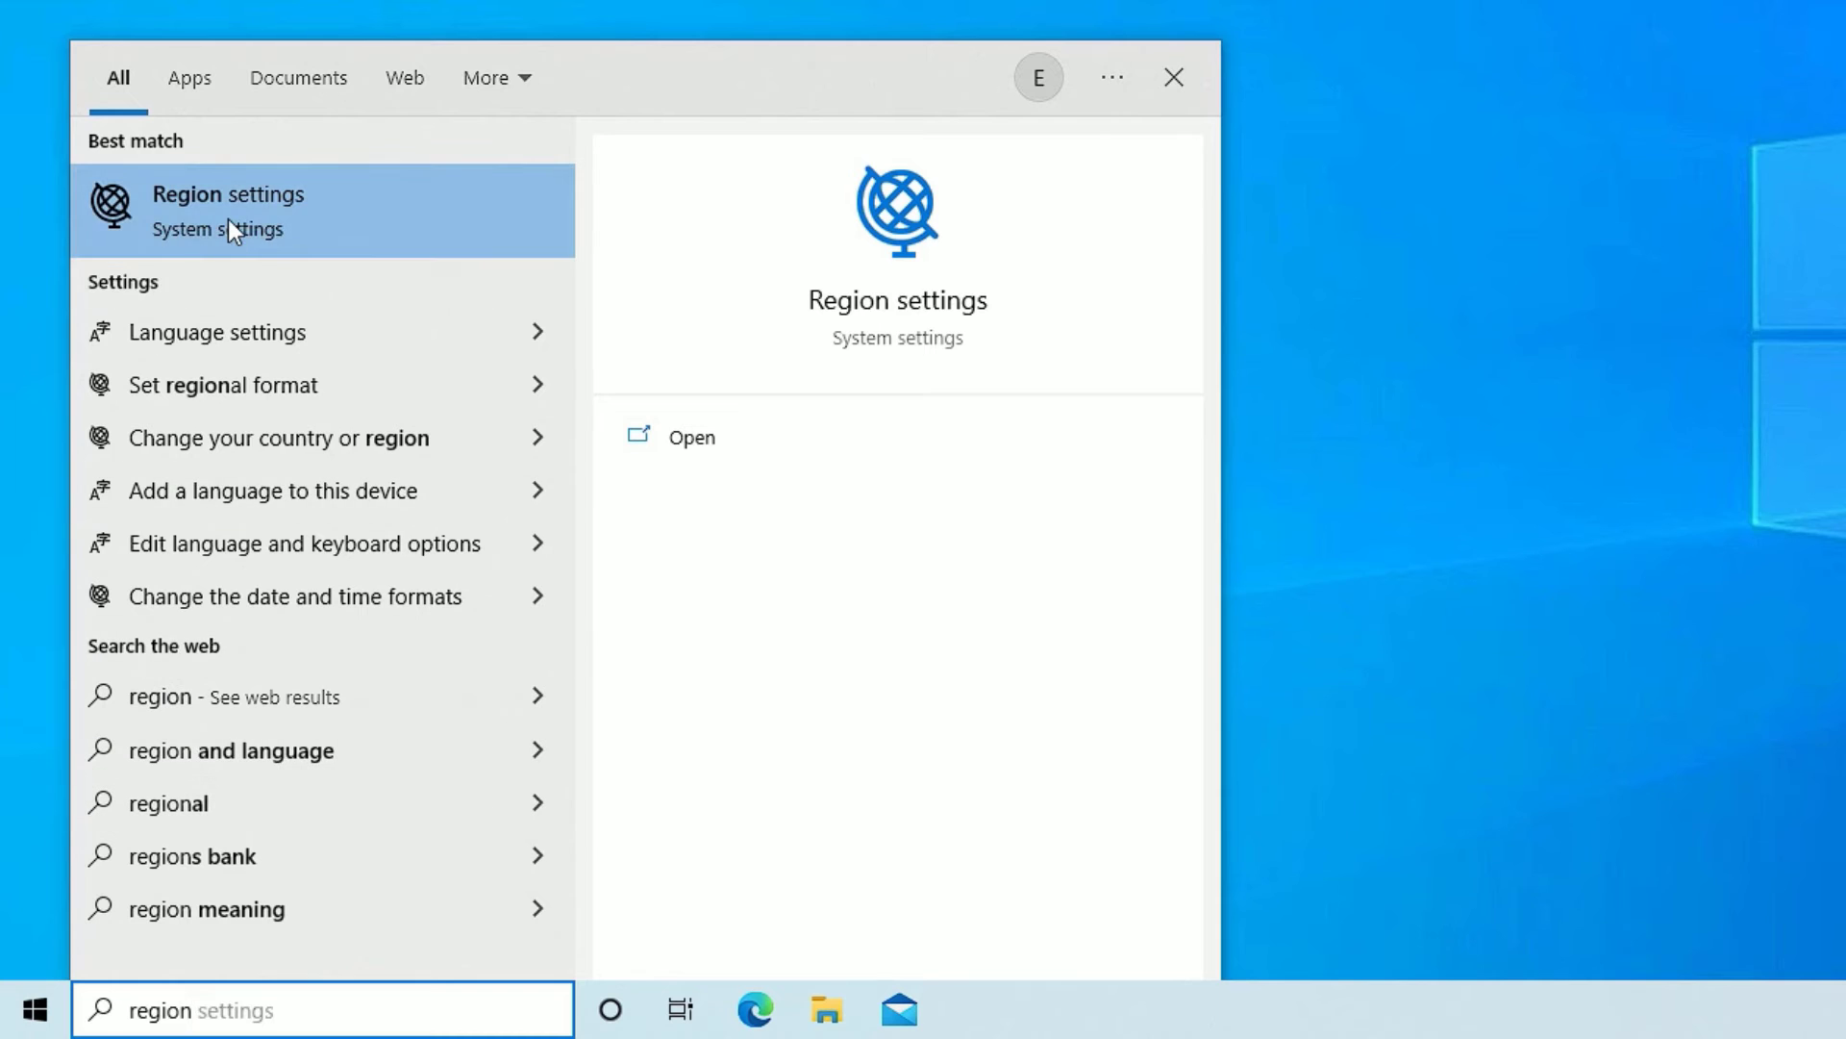
left_click(228, 217)
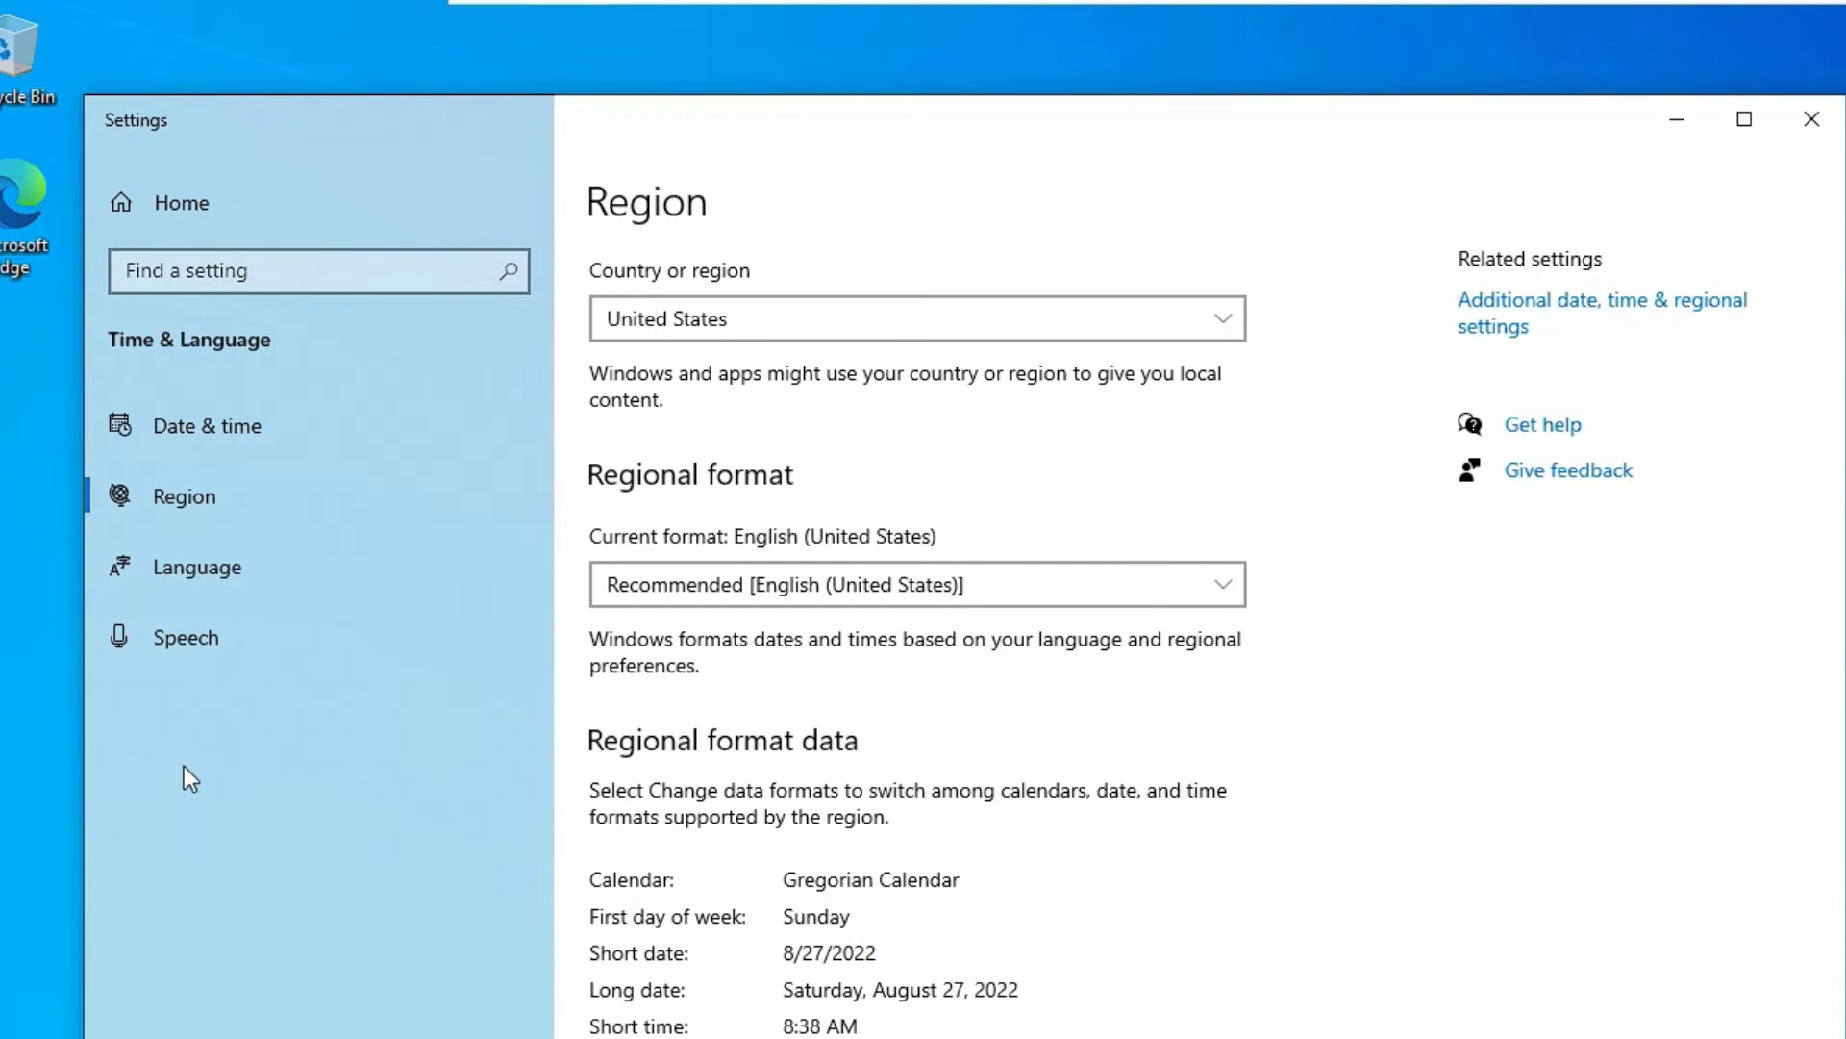
left_click(752, 327)
left_click(704, 367)
left_click(684, 573)
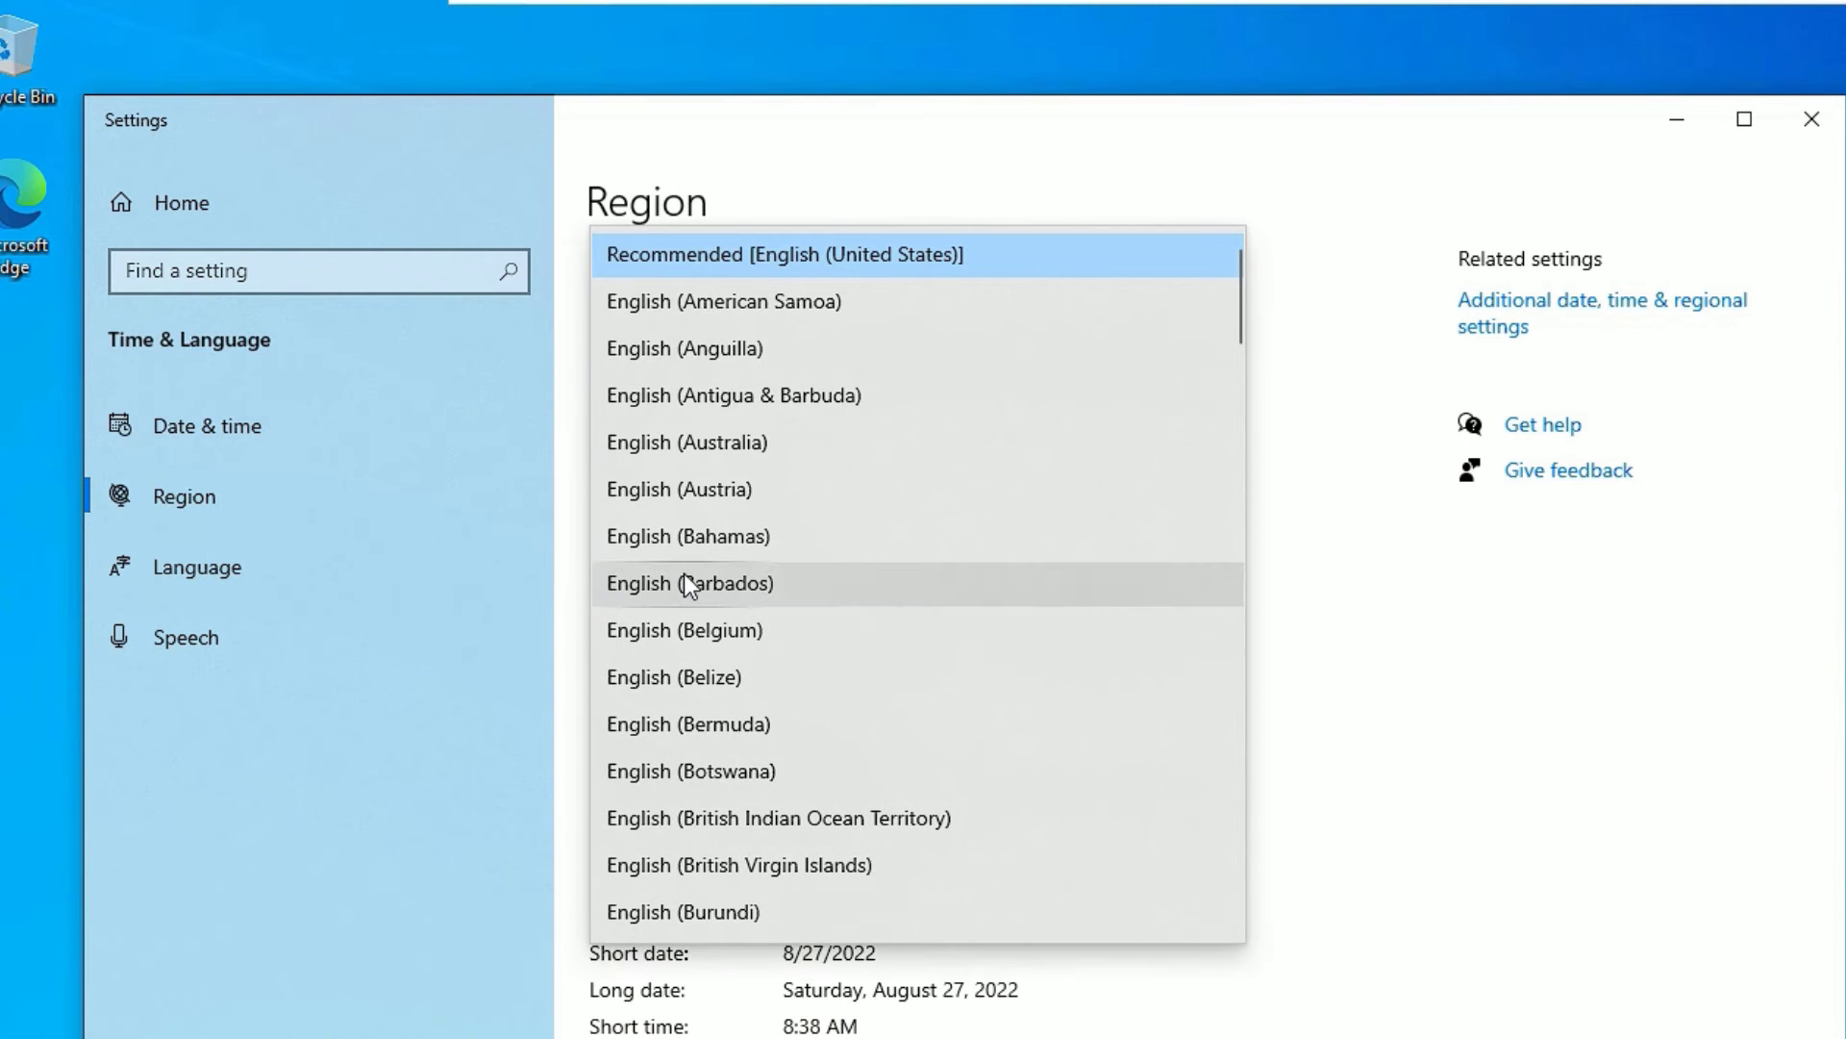
left_click(850, 306)
left_click(194, 575)
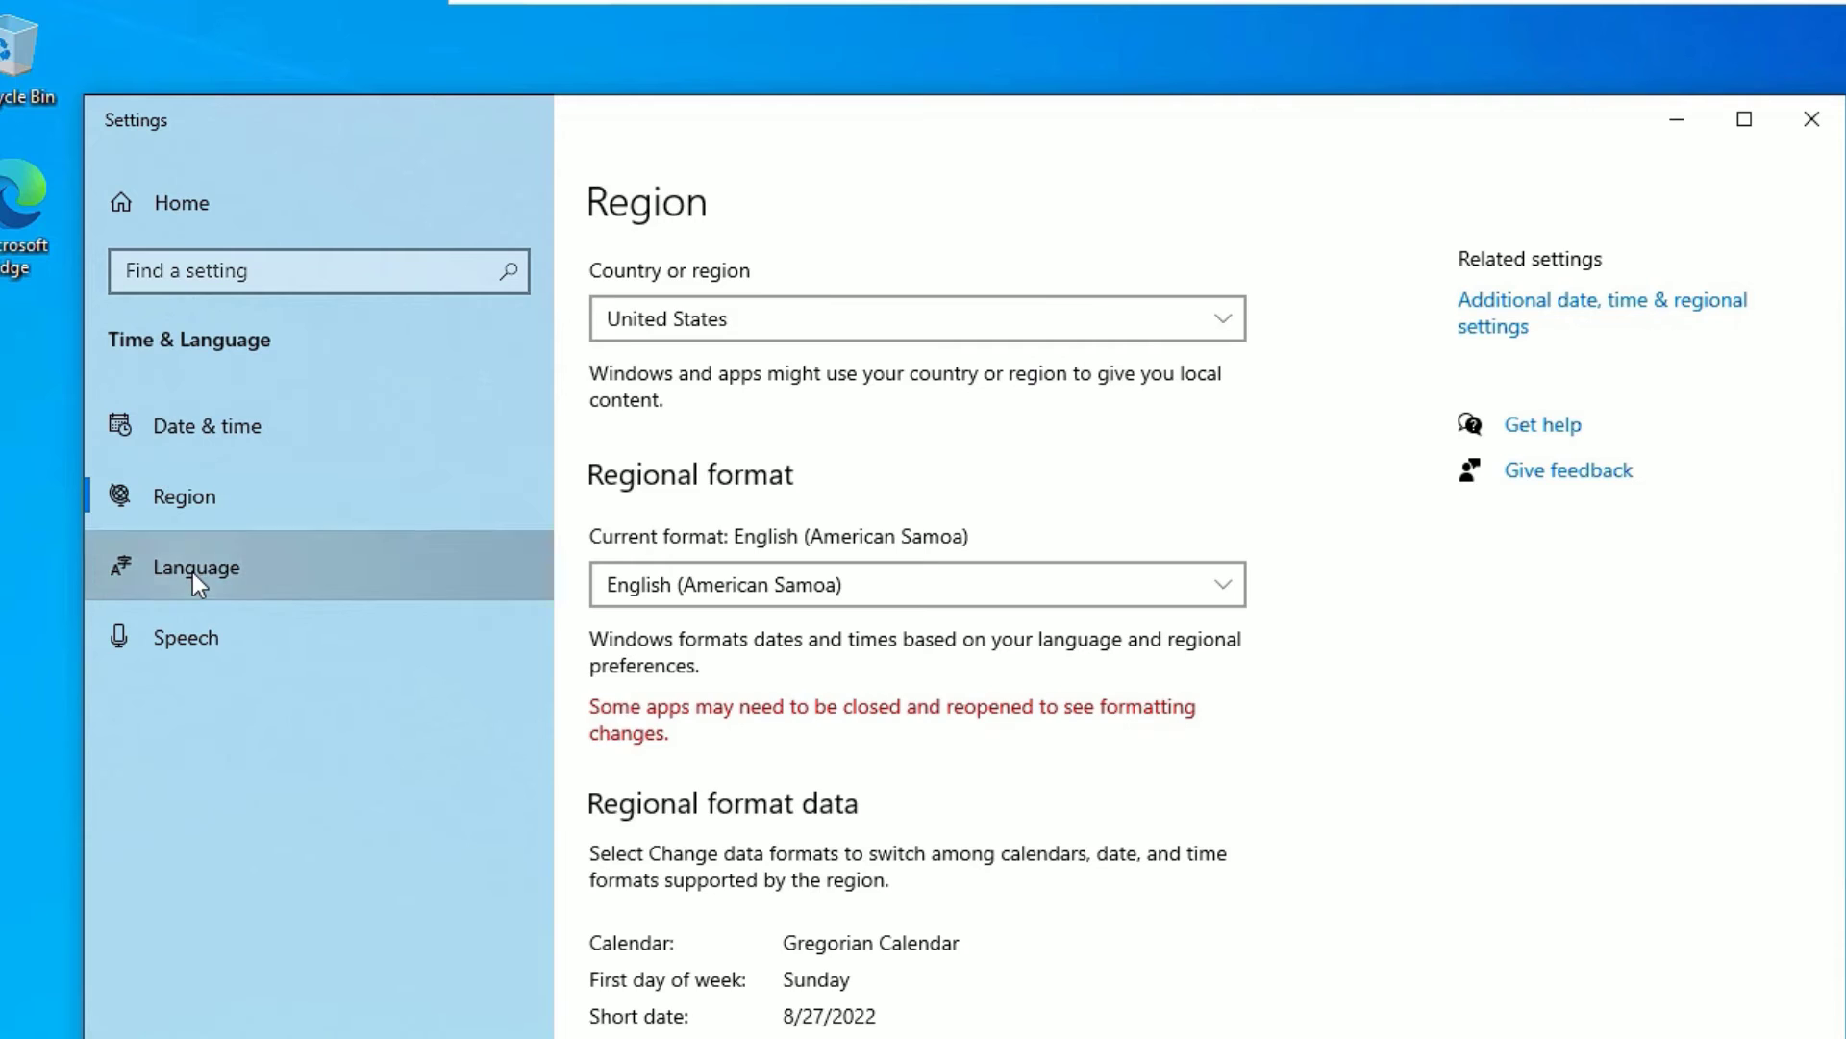
left_click(717, 727)
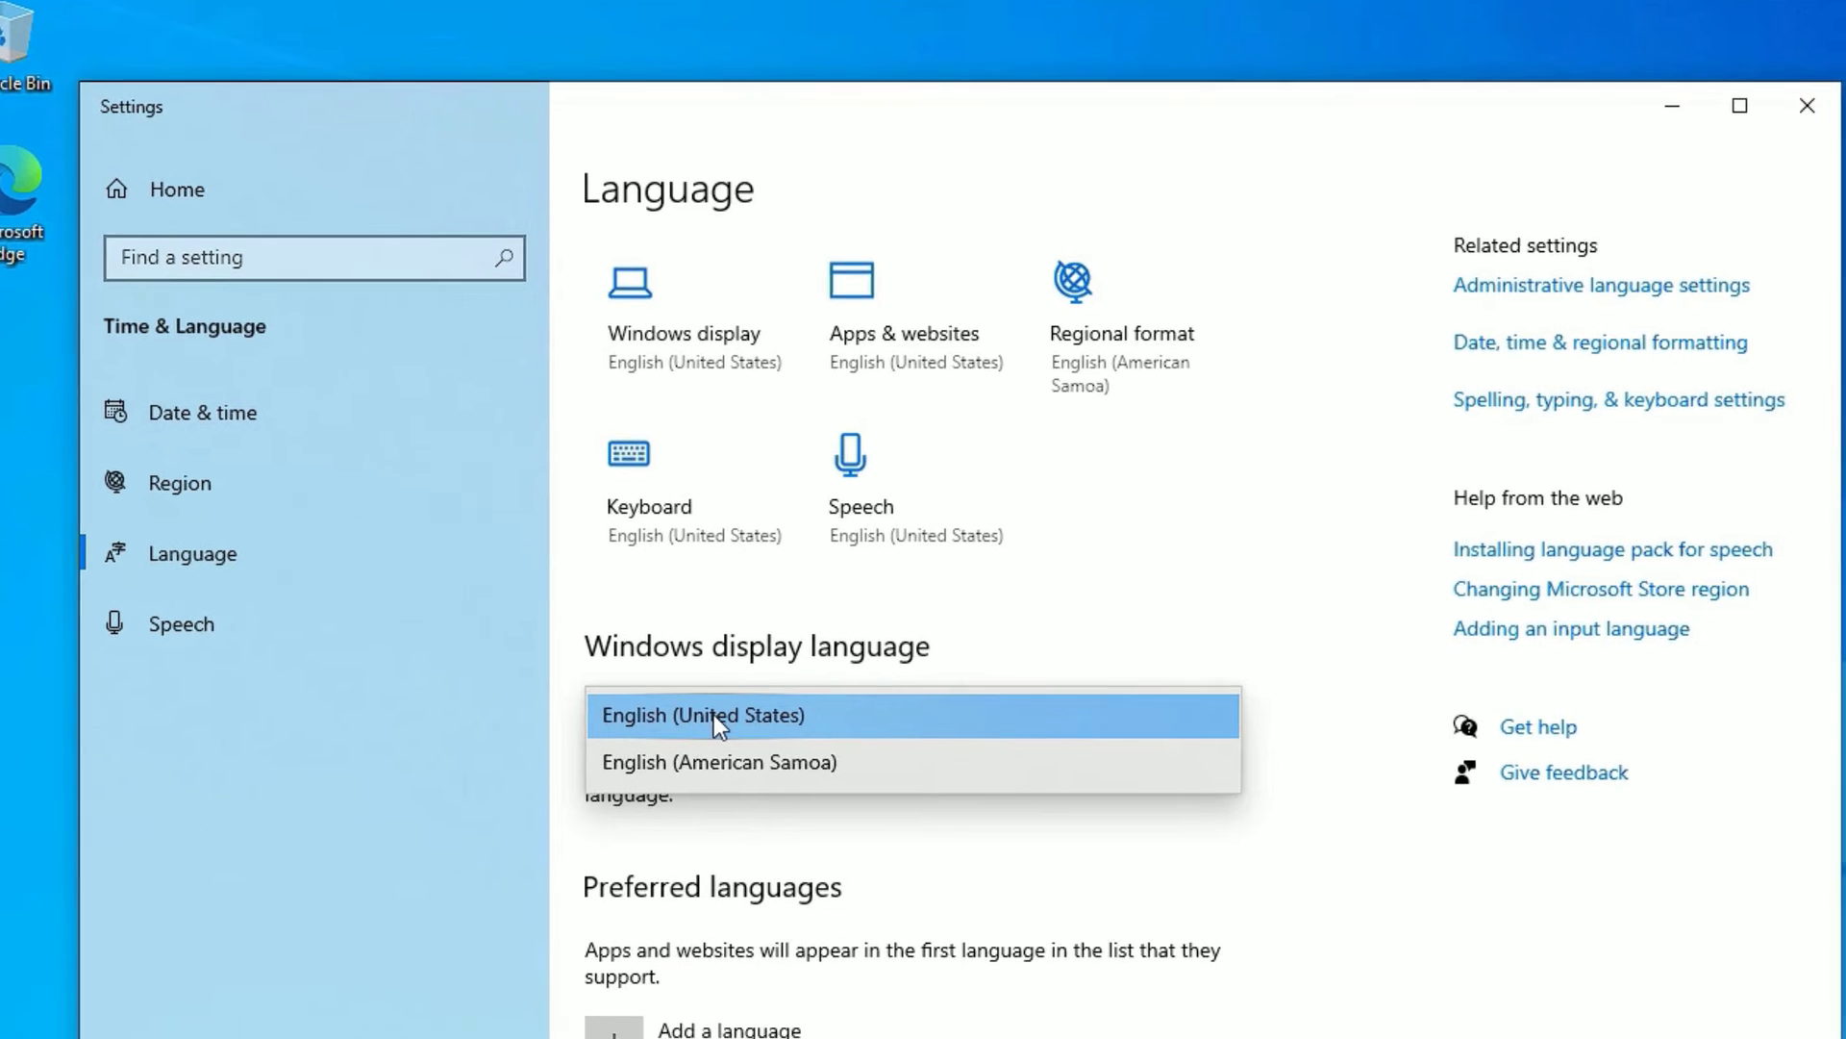
Step: Leave the display language unchanged, cancel adding a new language, and close Settings
left_click(1148, 1036)
left_click(616, 883)
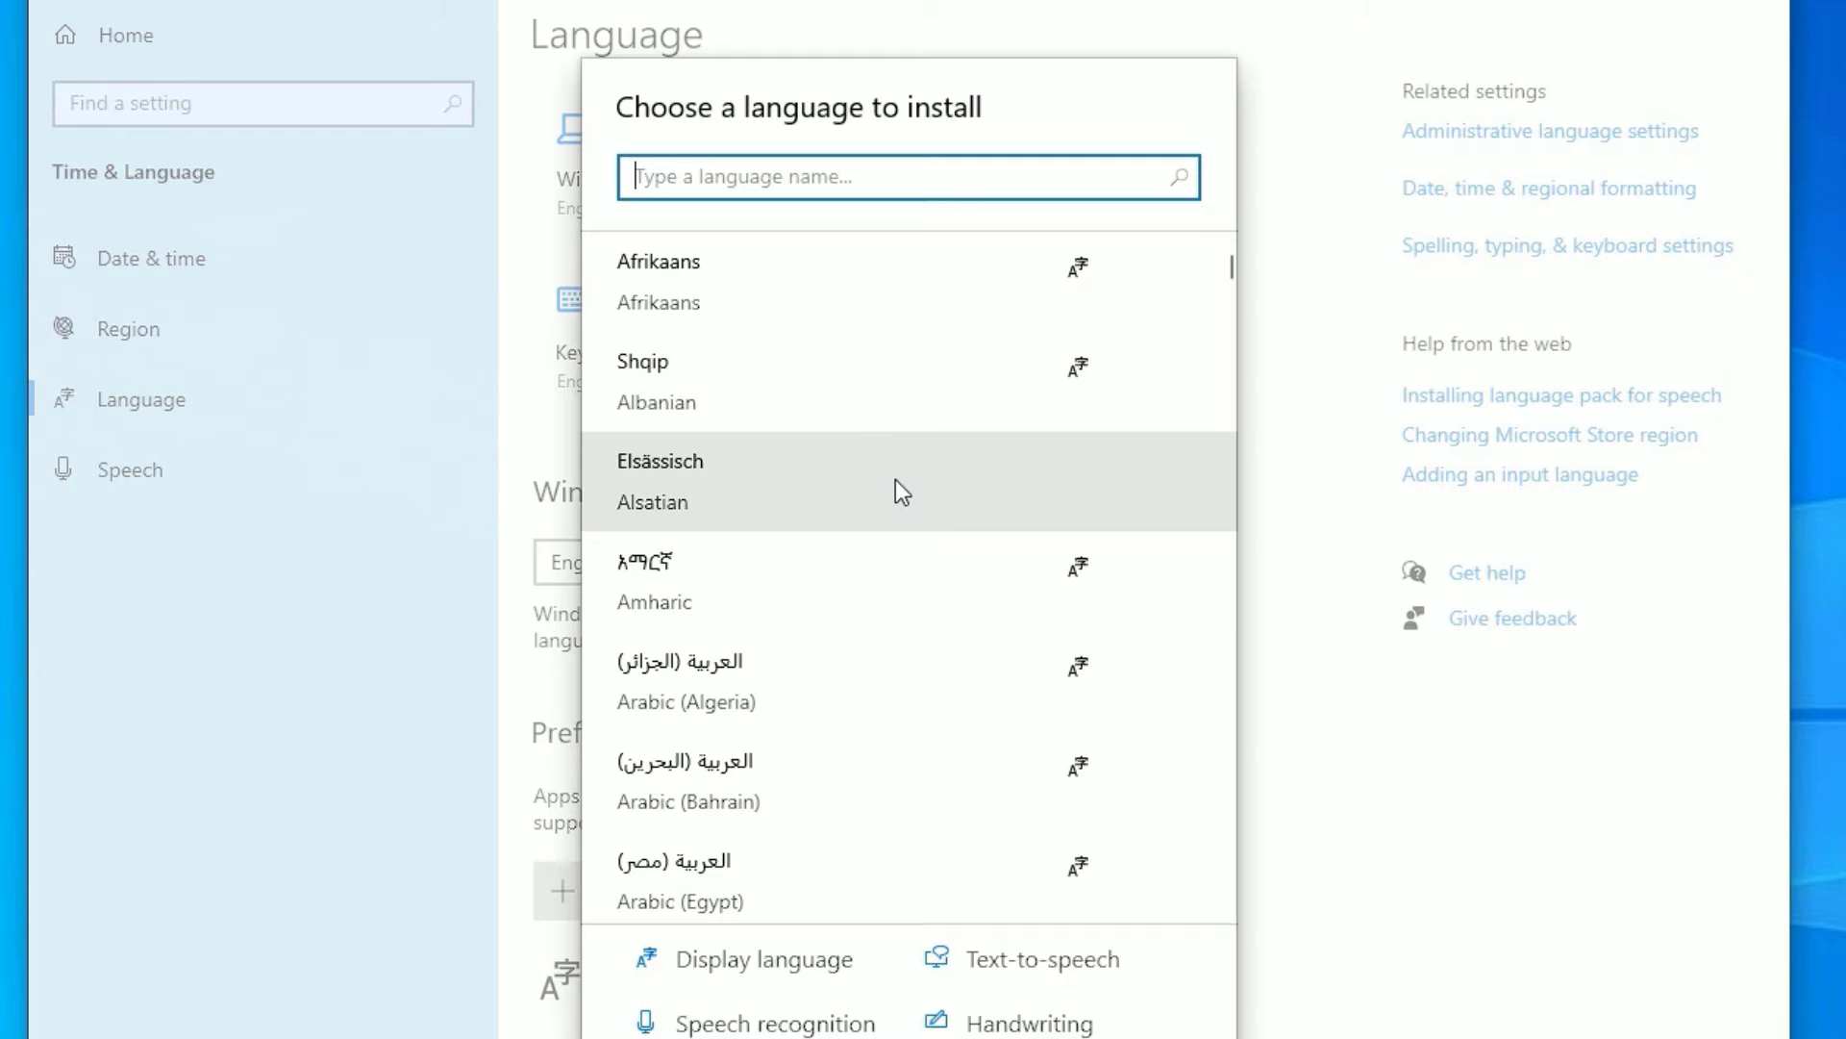
left_click(989, 1038)
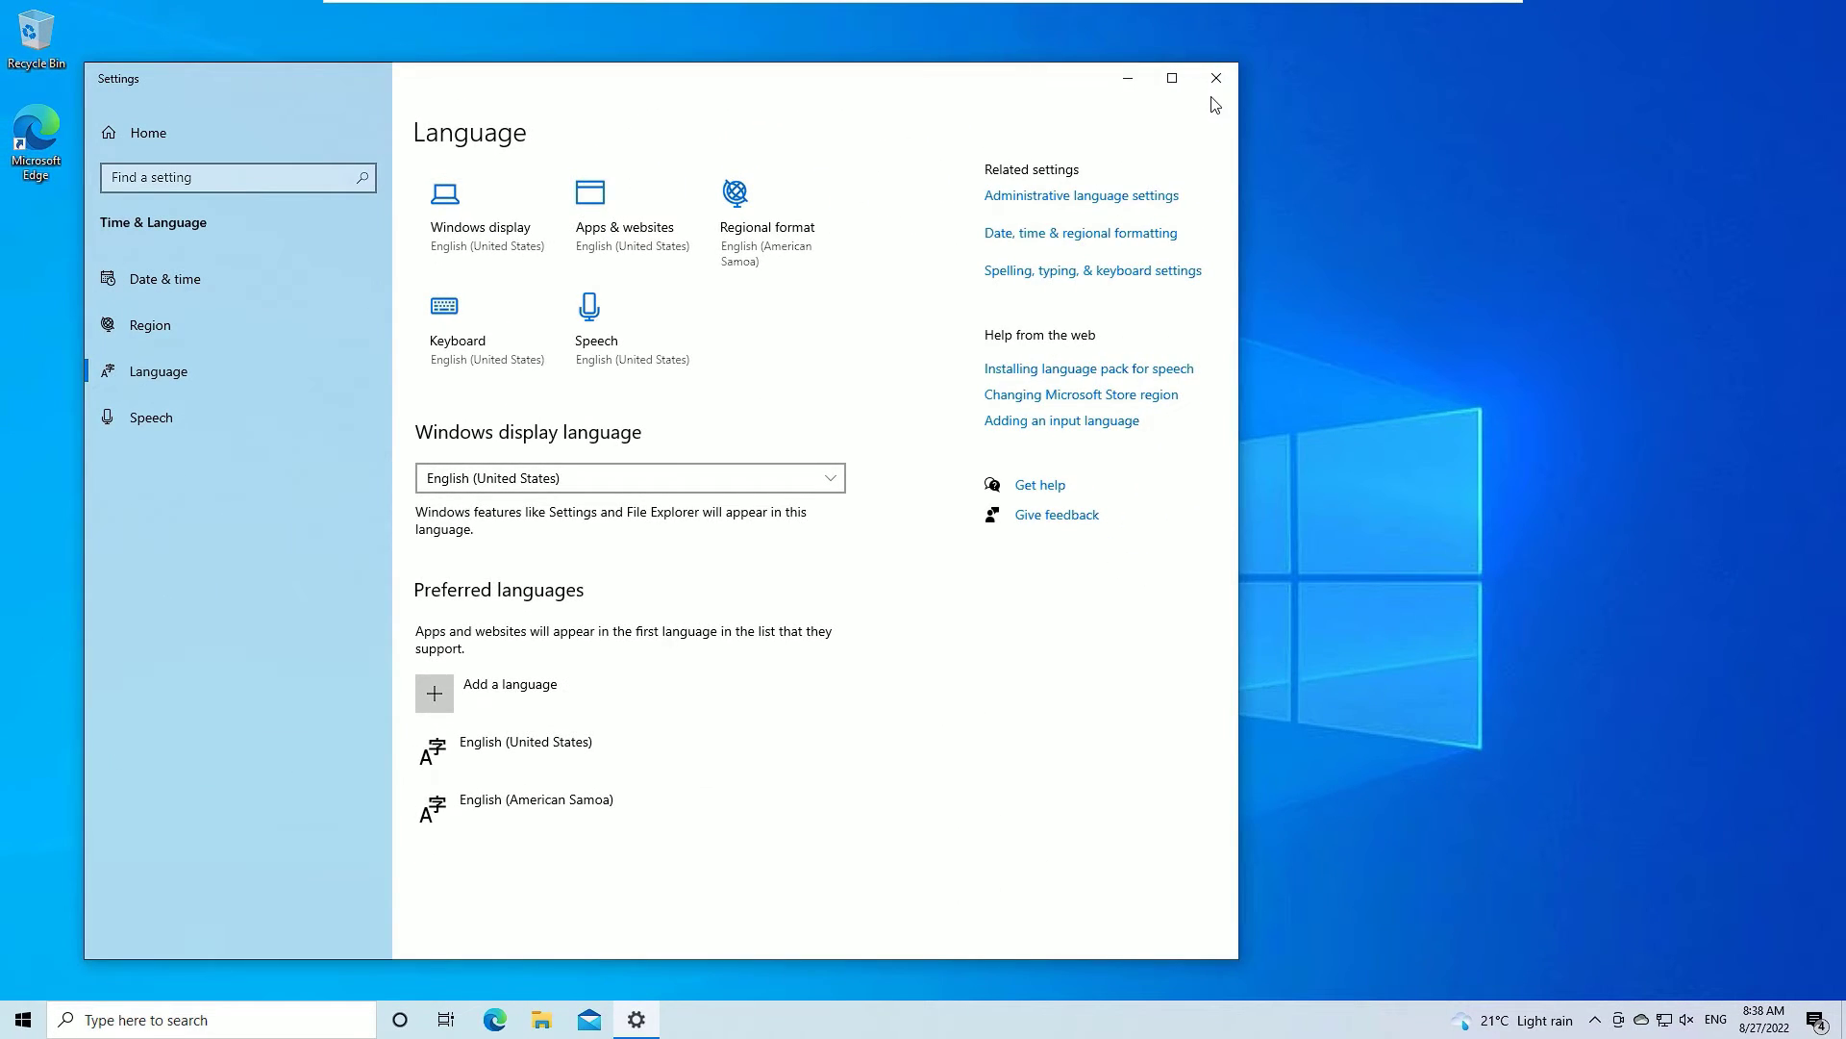
left_click(1217, 77)
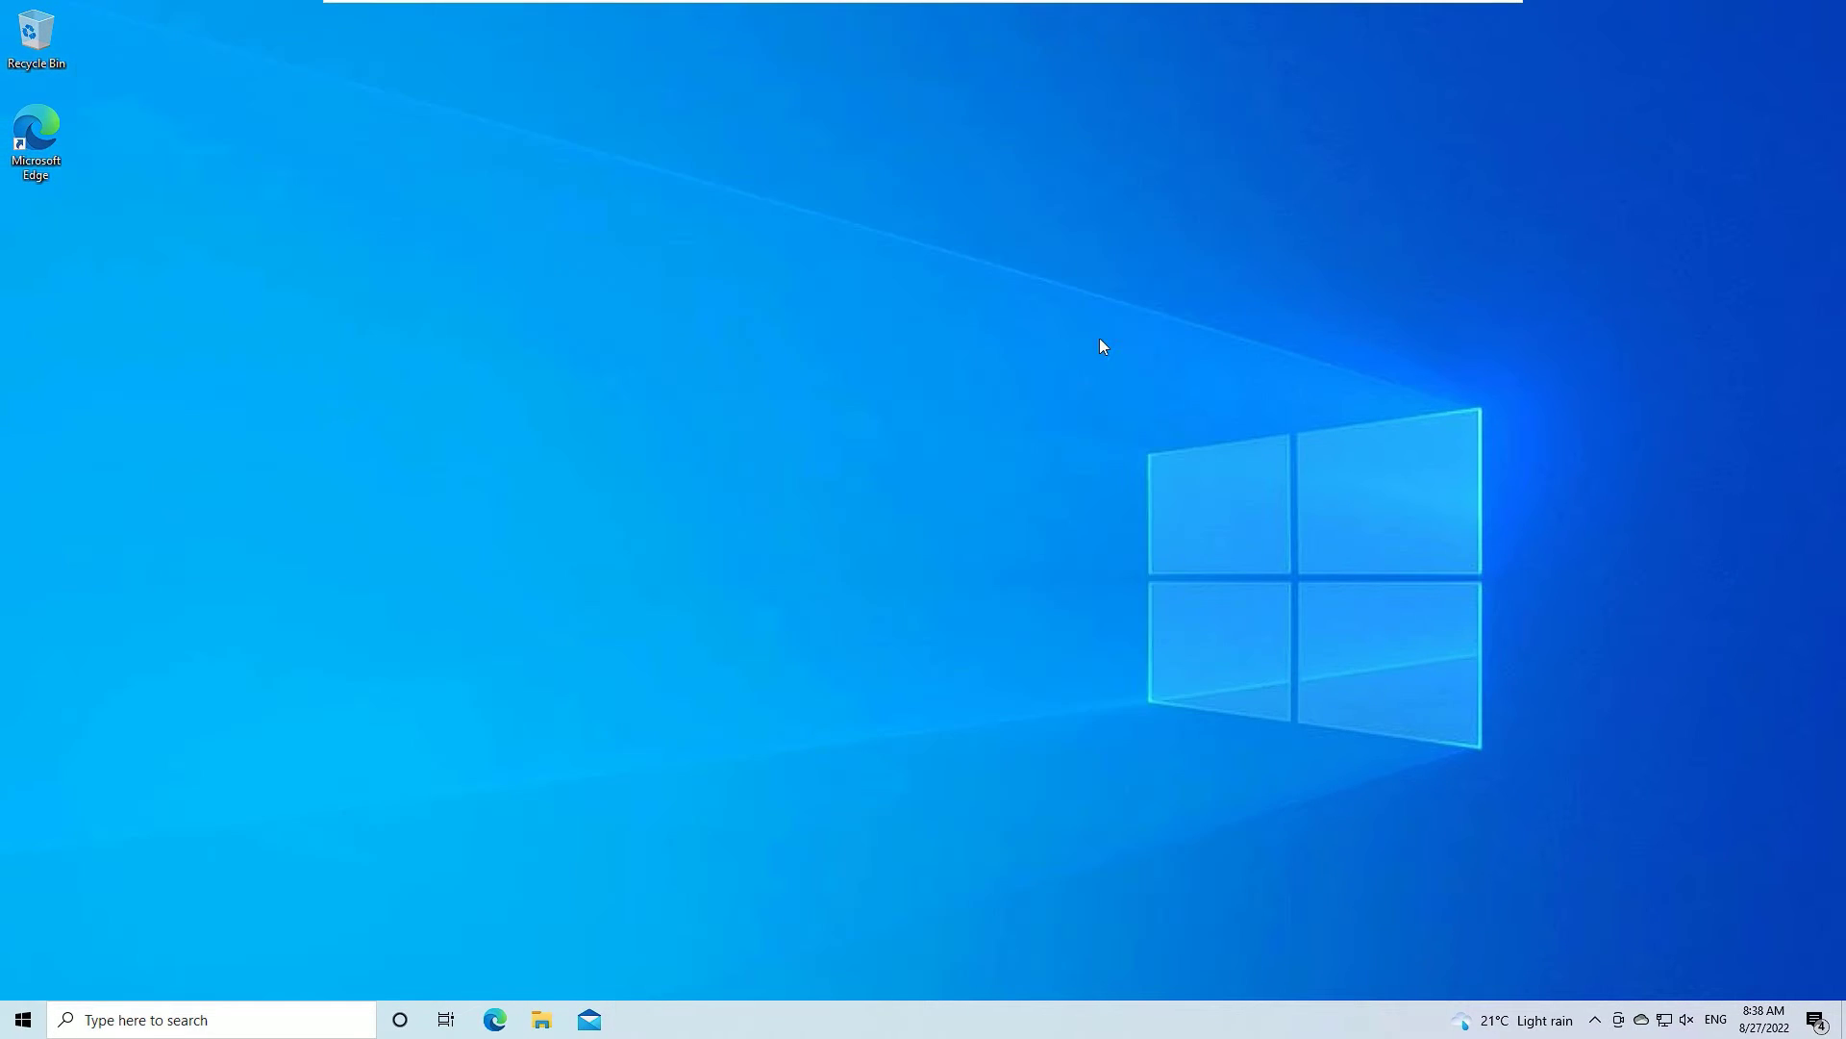
left_click(23, 1019)
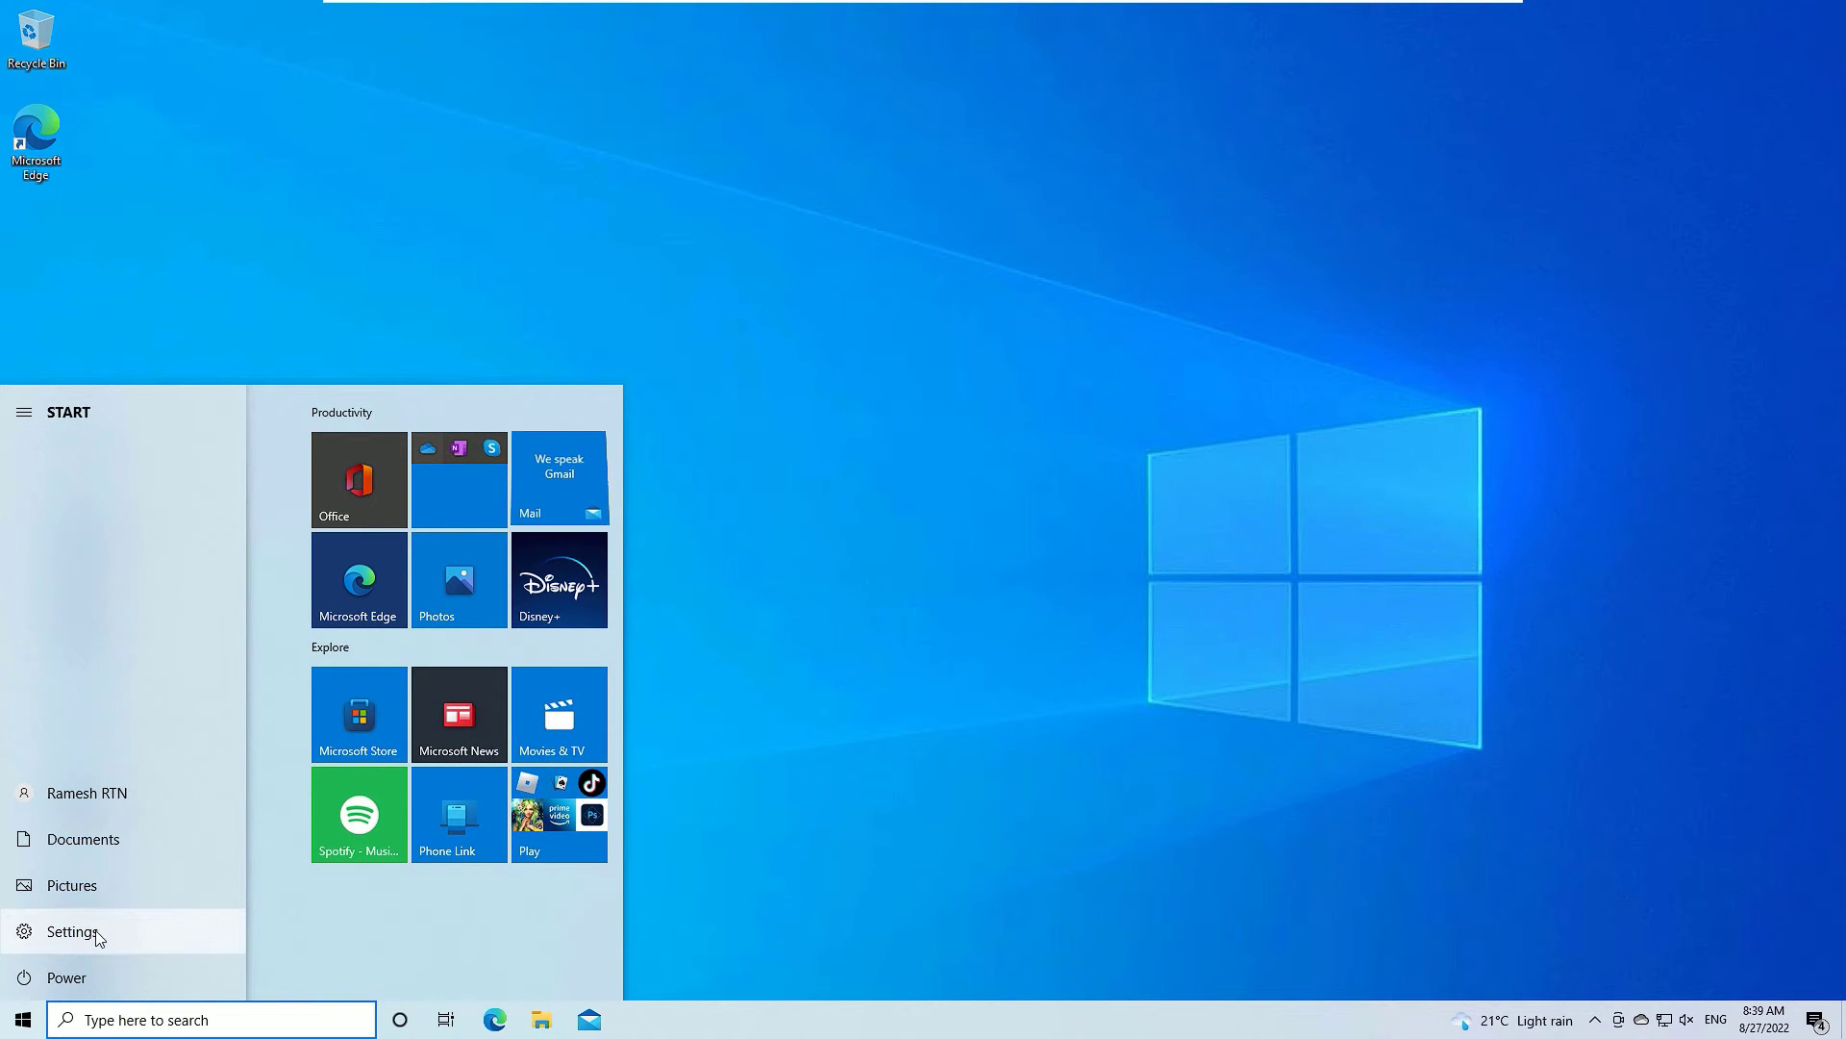
left_click(1397, 565)
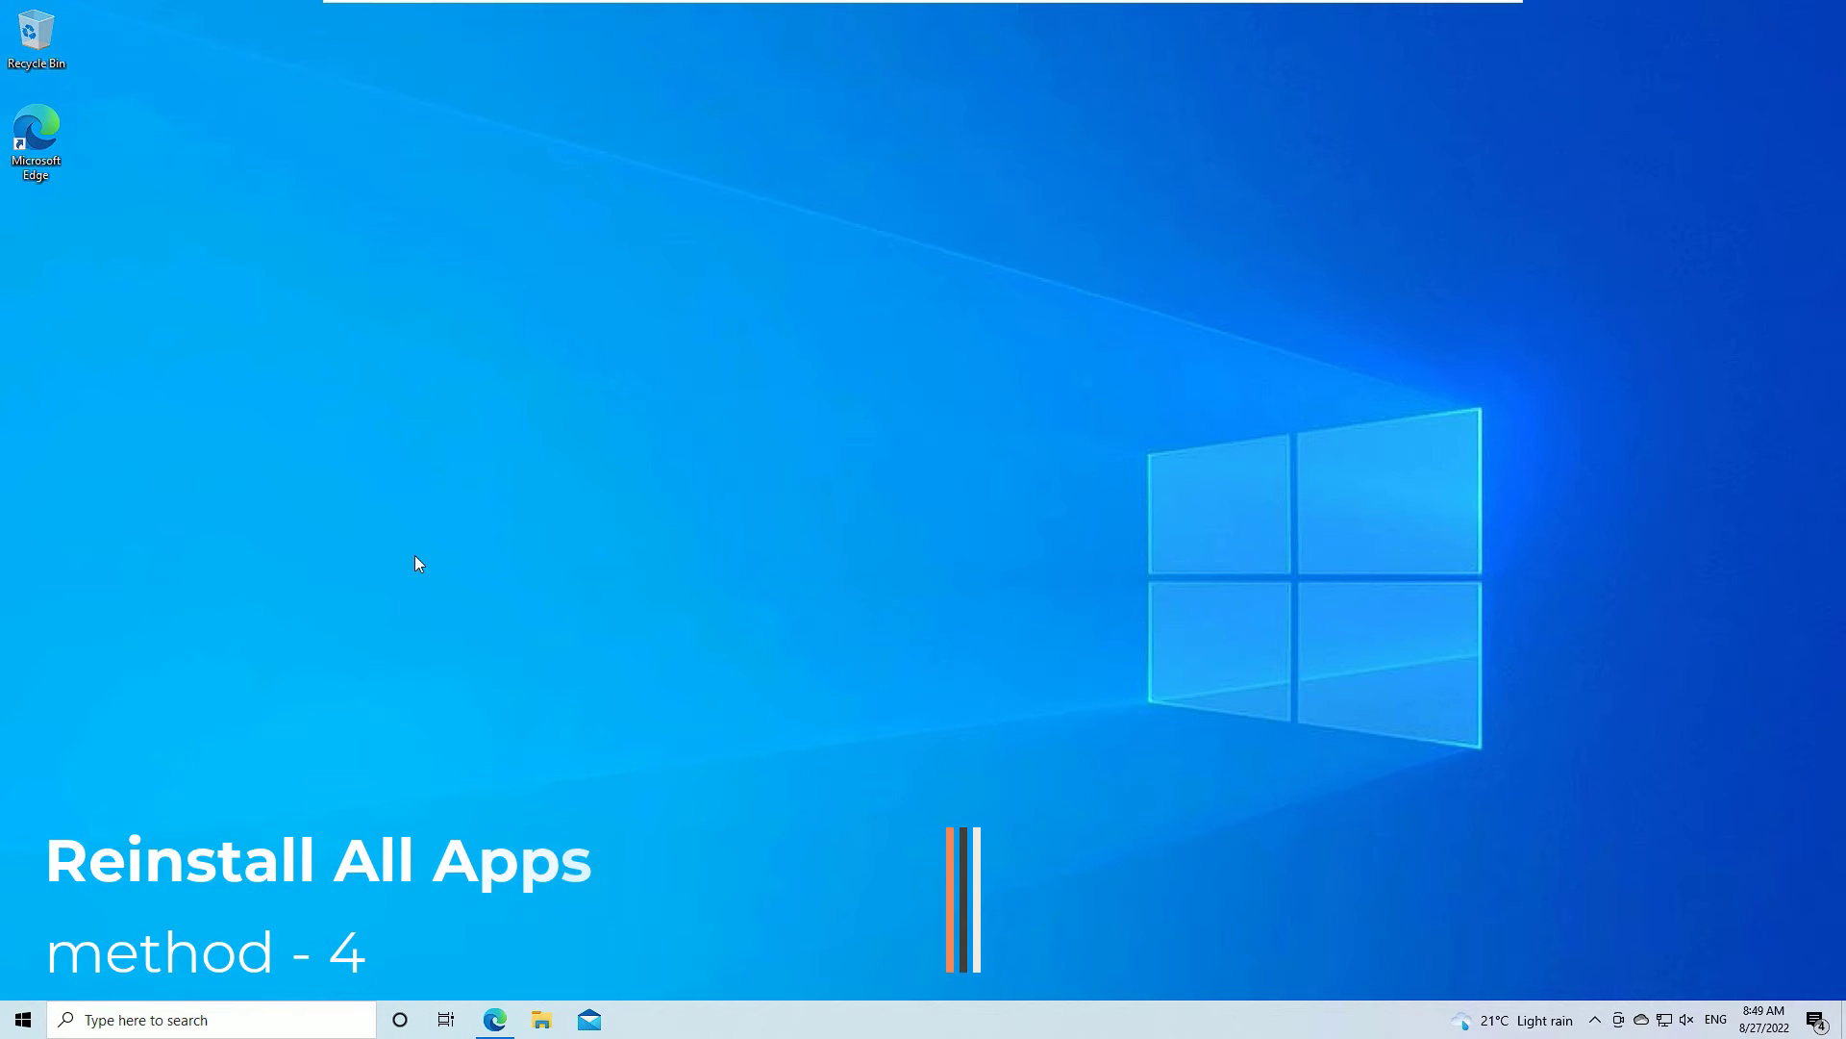
Step: Search 'powershell' and launch Windows PowerShell as administrator, approving the UAC prompt
left_click(180, 1027)
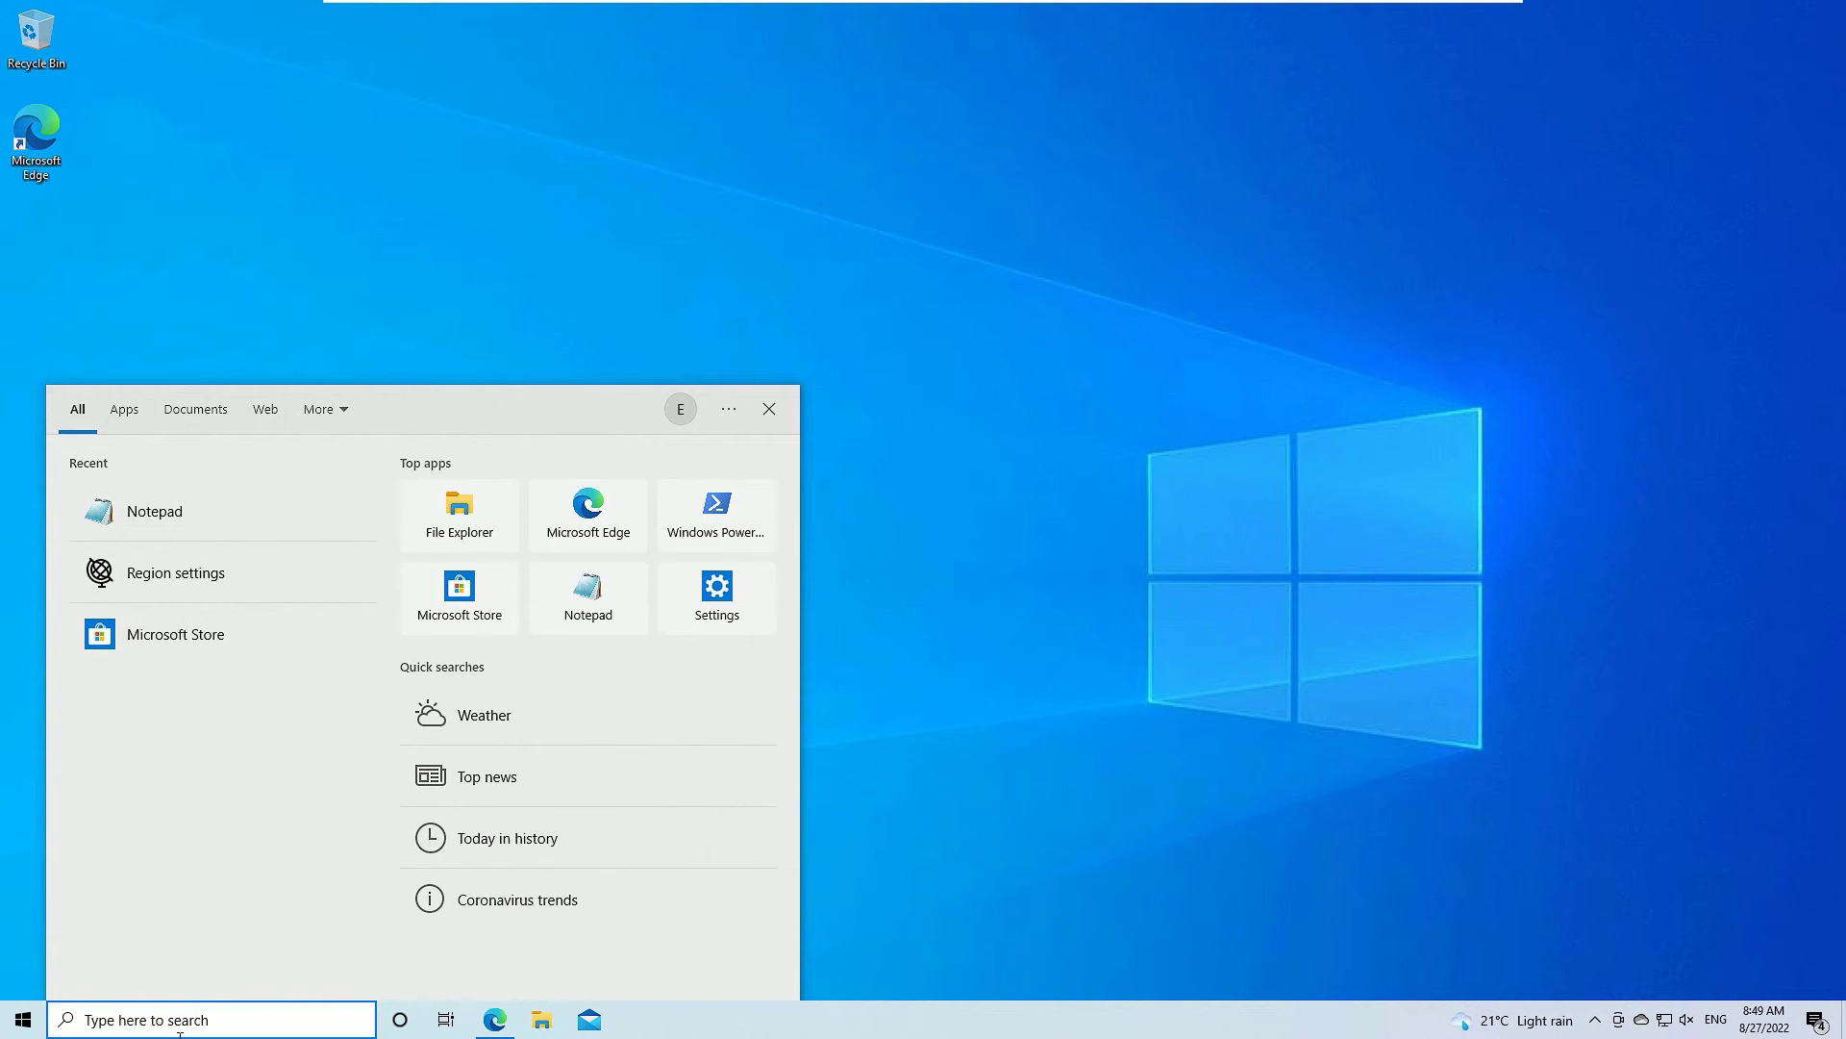
type("powershell")
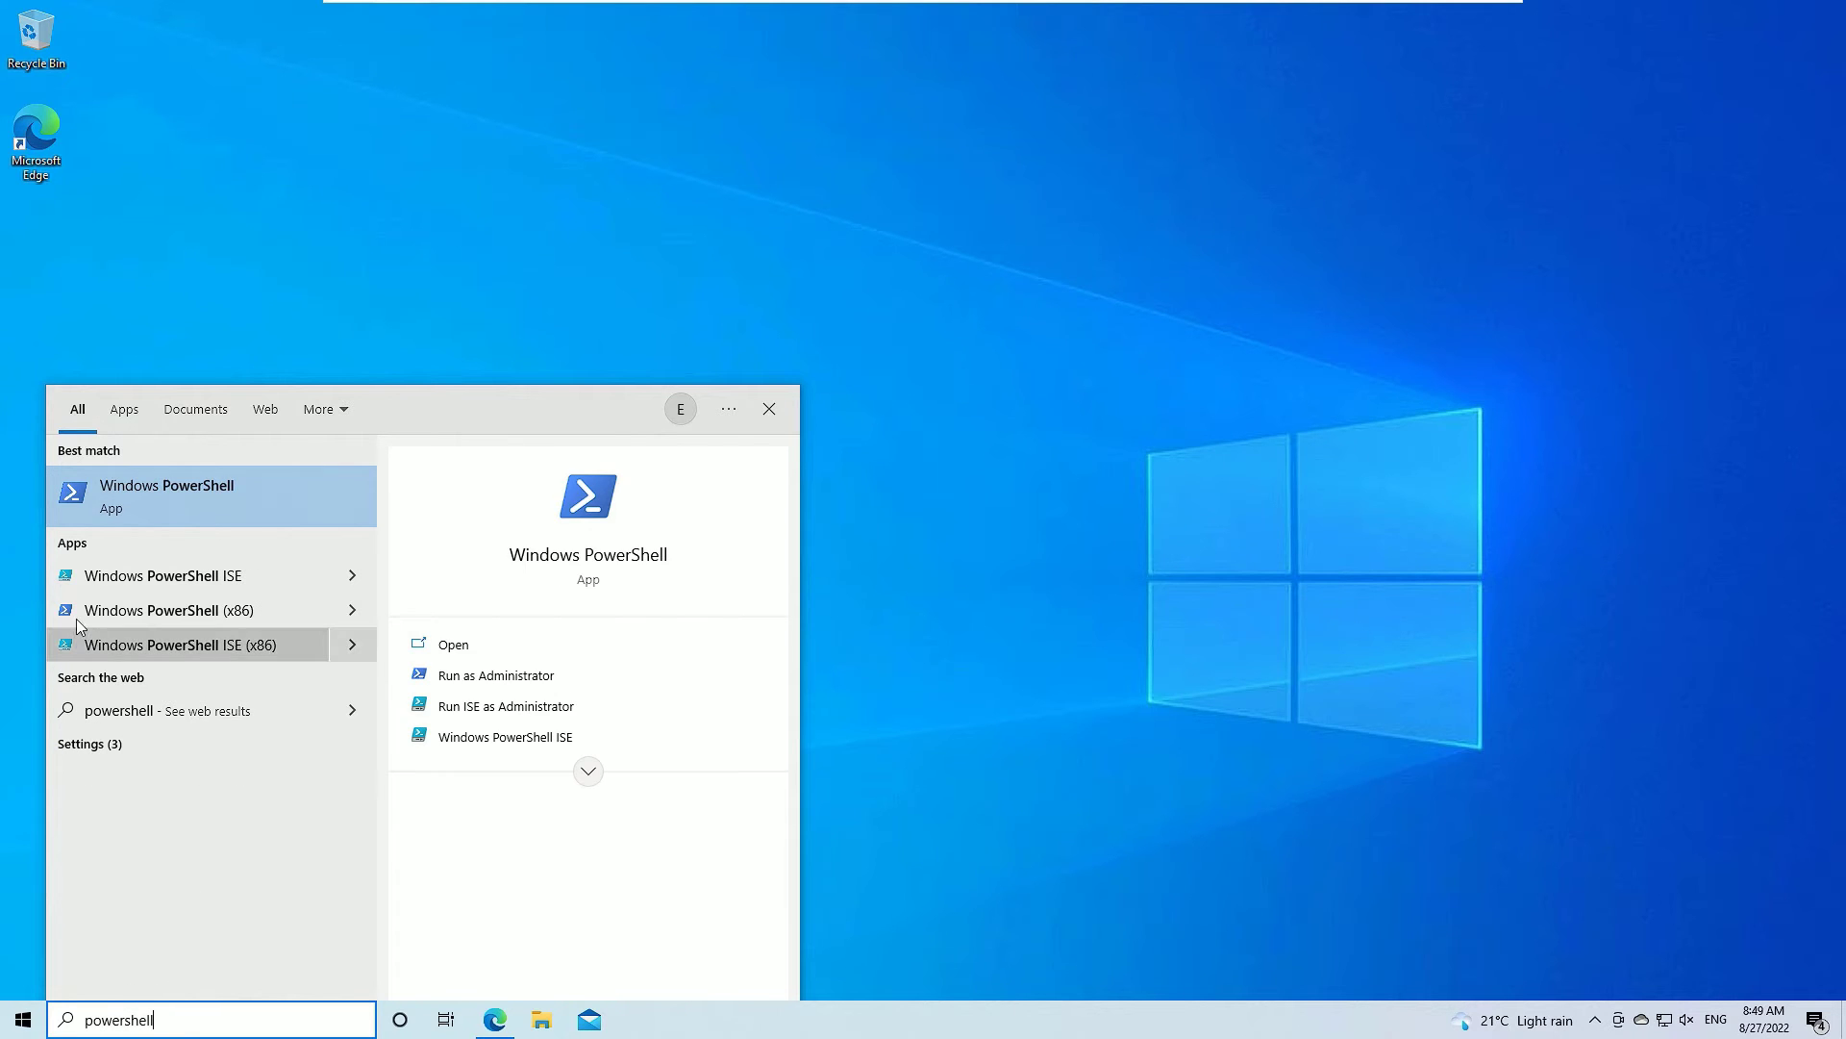
right_click(181, 504)
left_click(217, 521)
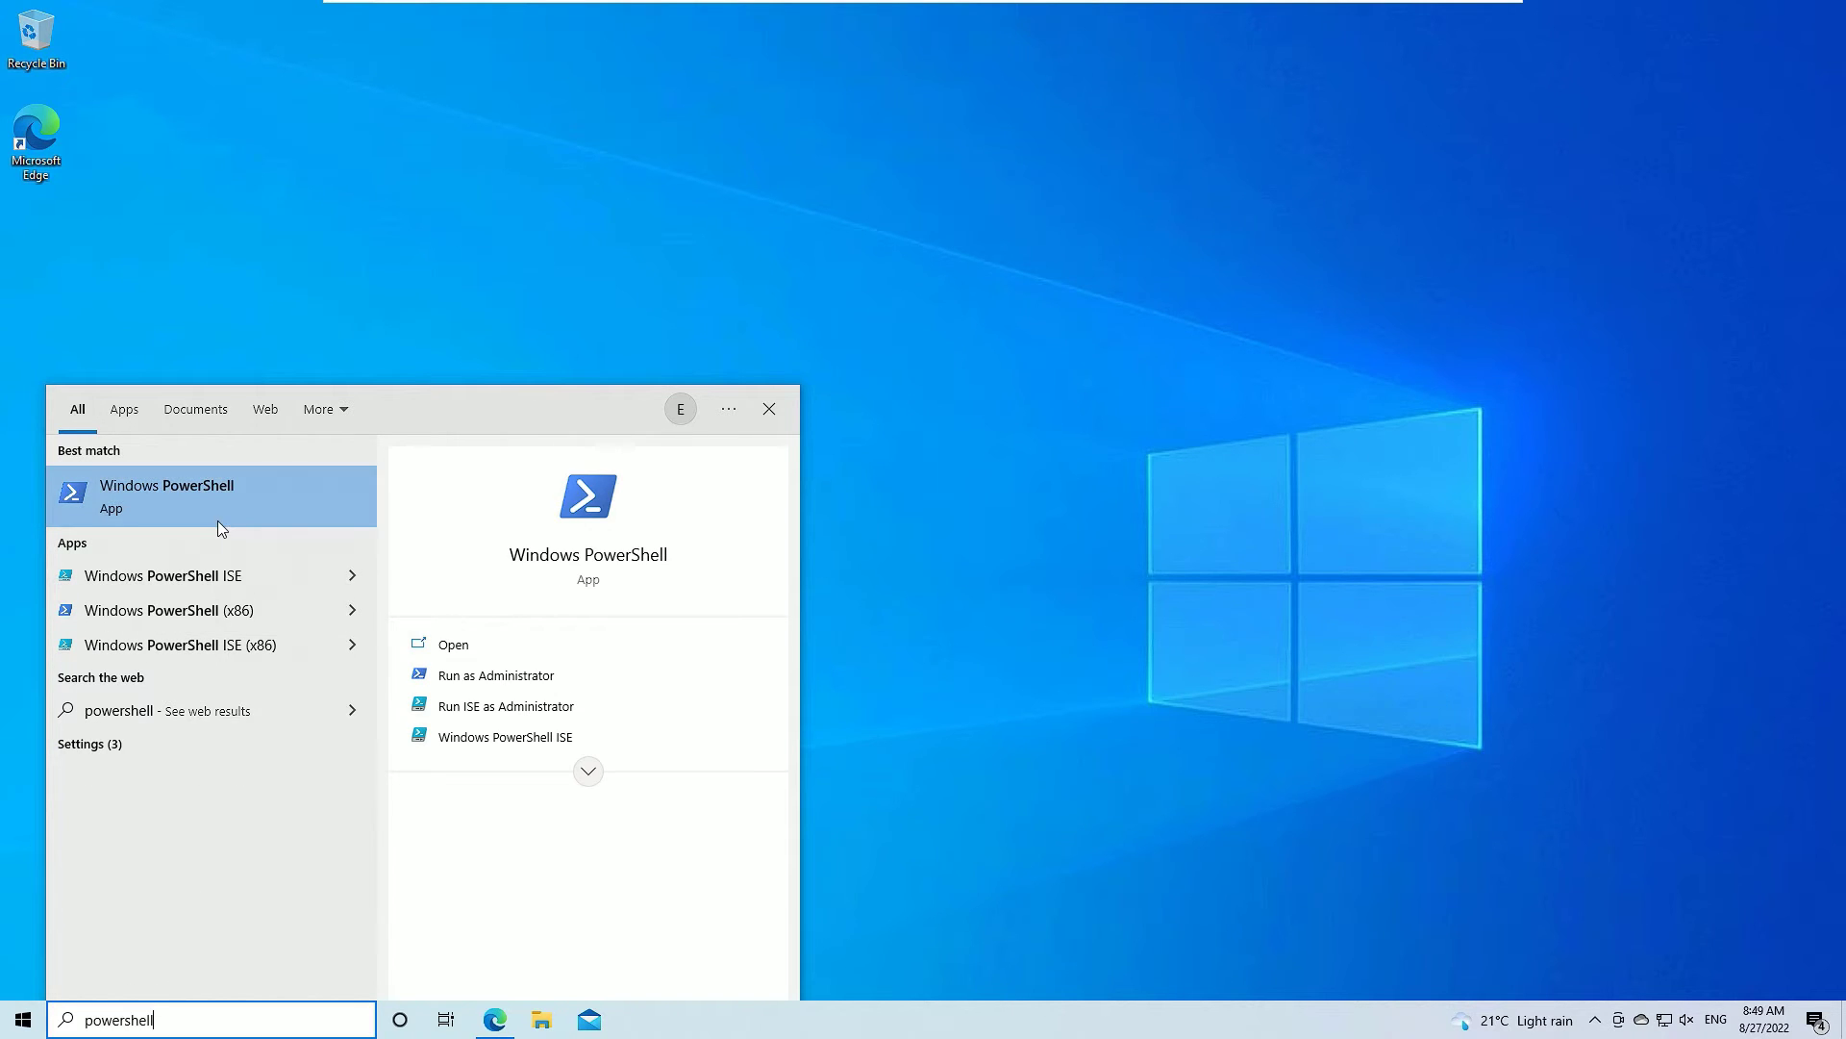
left_click(828, 625)
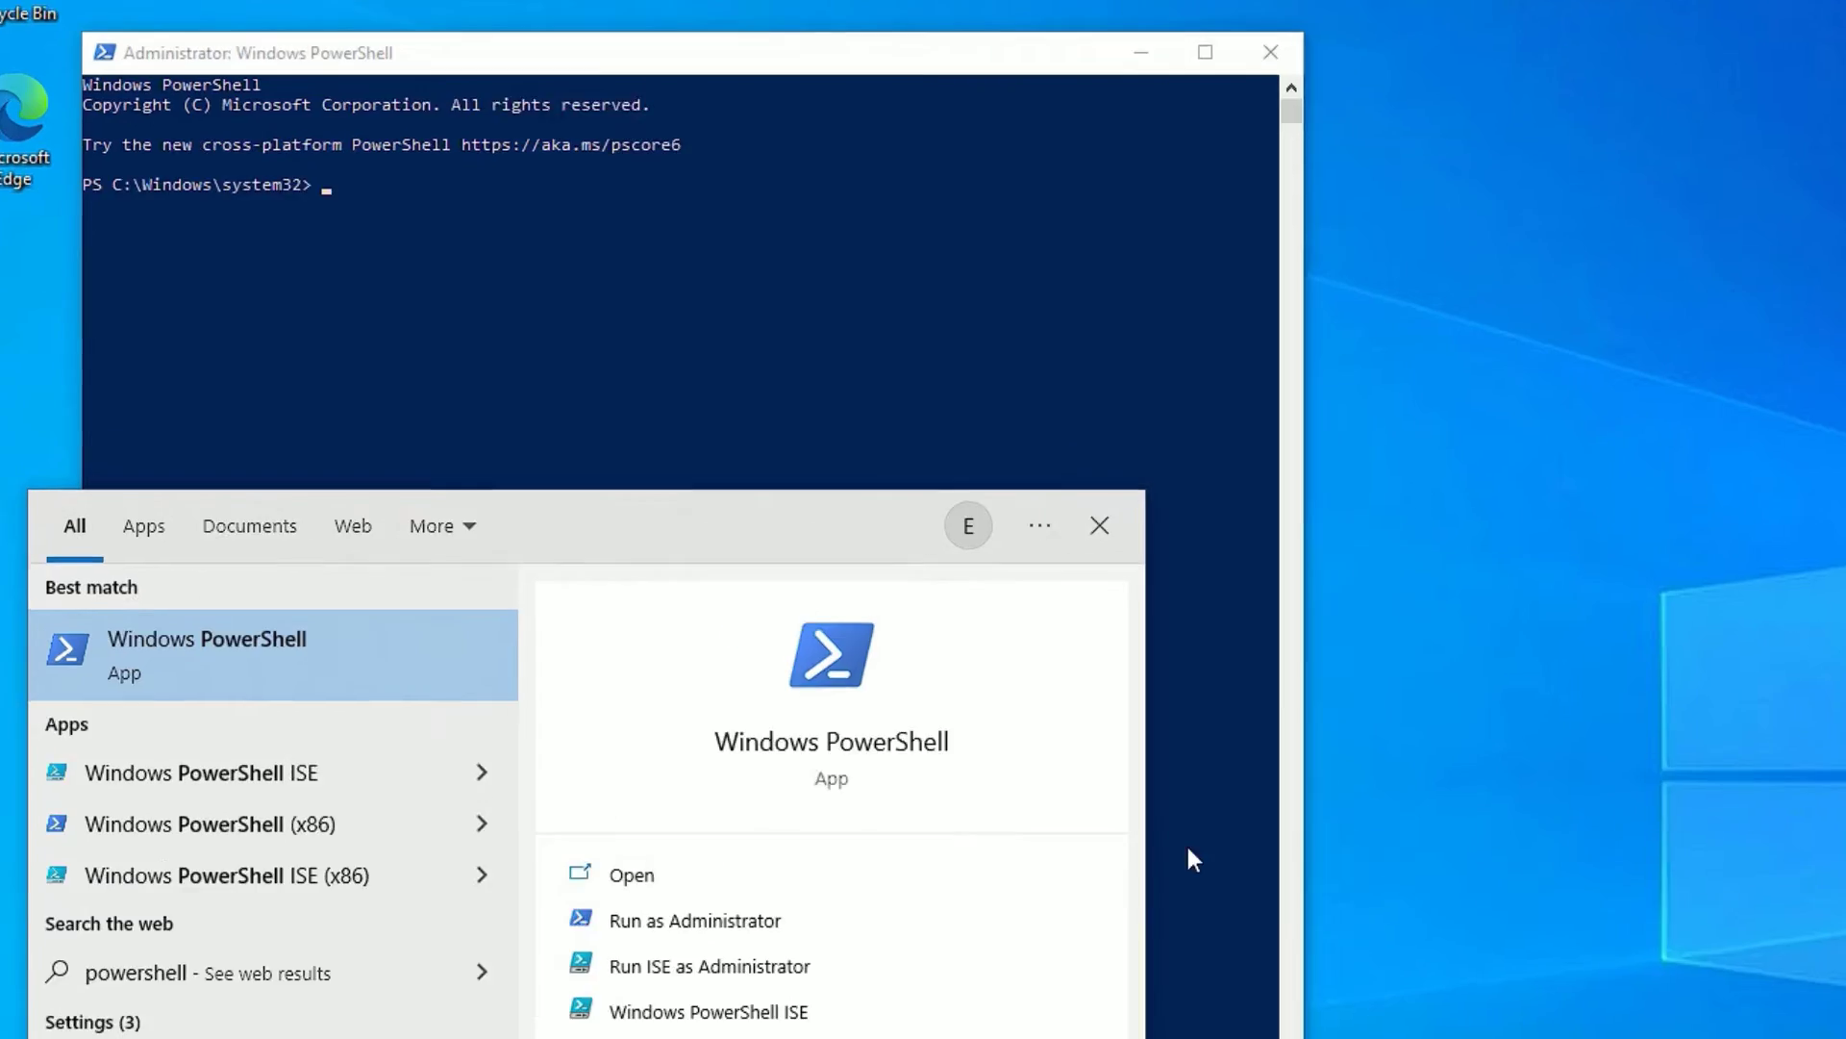
left_click(519, 180)
Step: Paste and run the Get-AppxPackage -AllUsers re-registration command, then close PowerShell
right_click(704, 190)
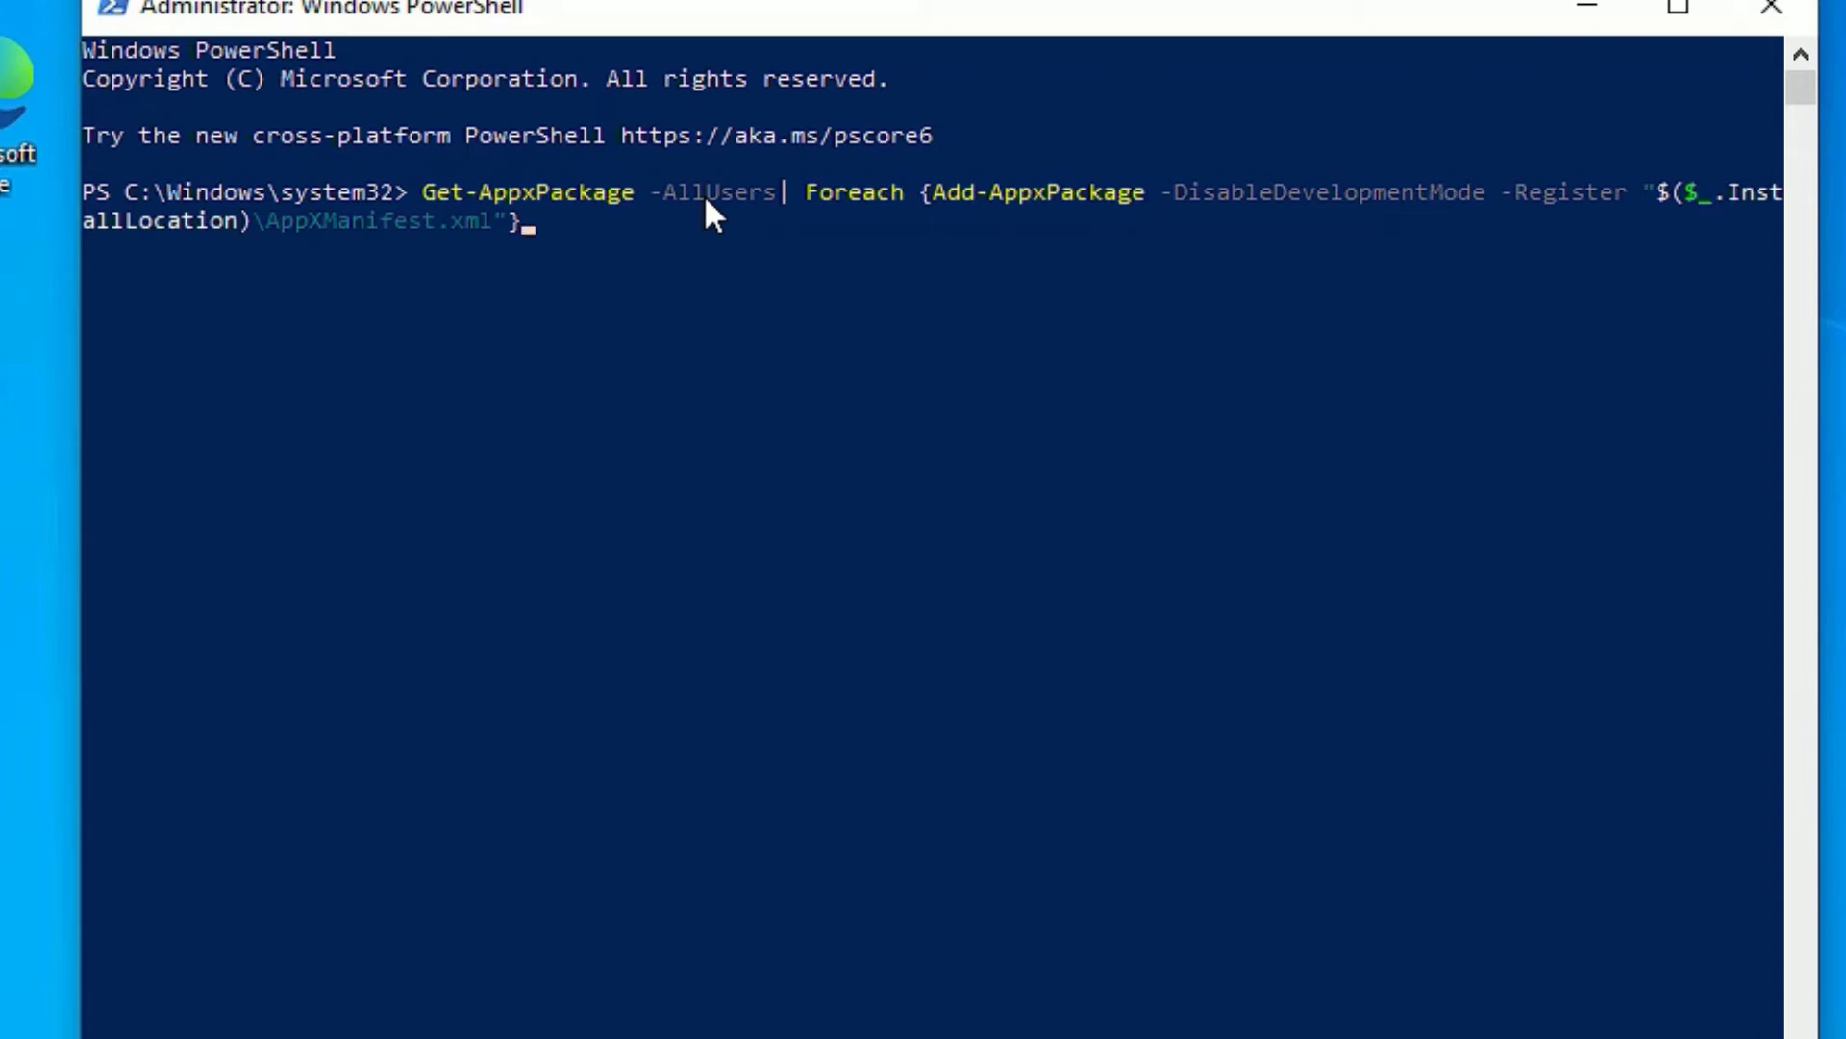
key("Return")
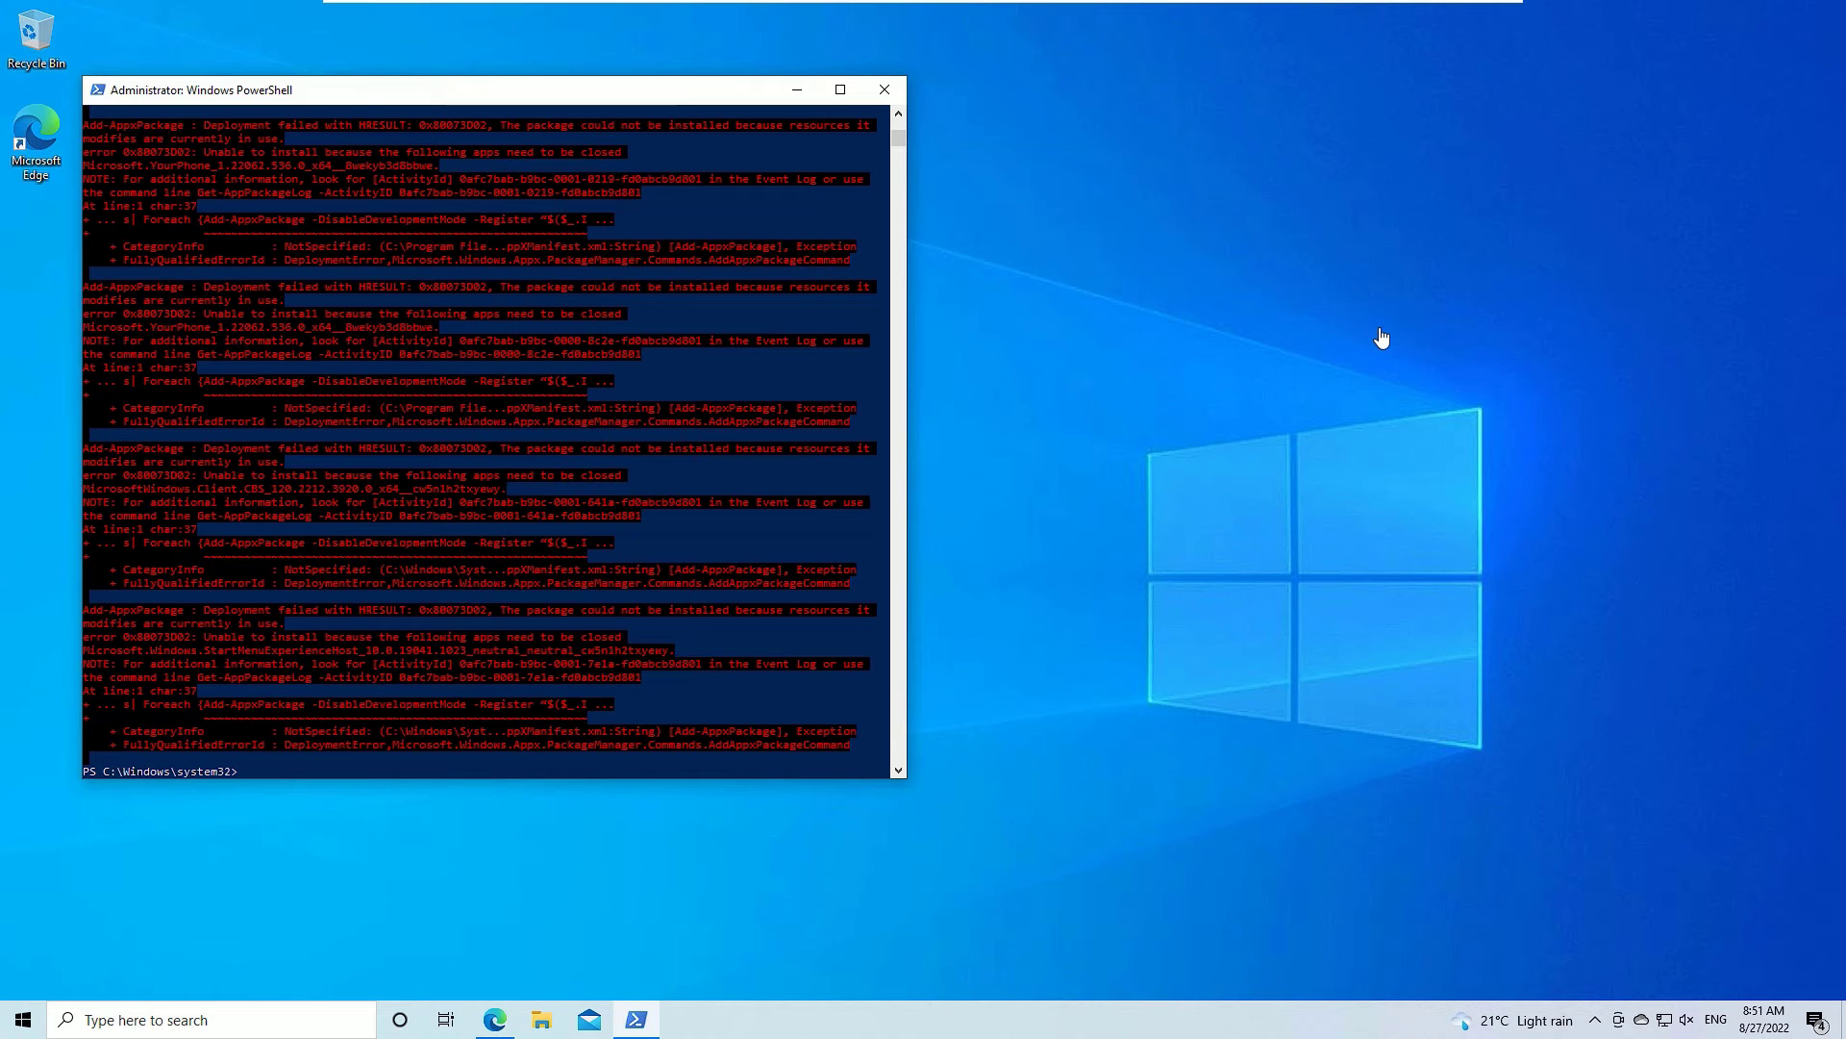
key("alt+F4")
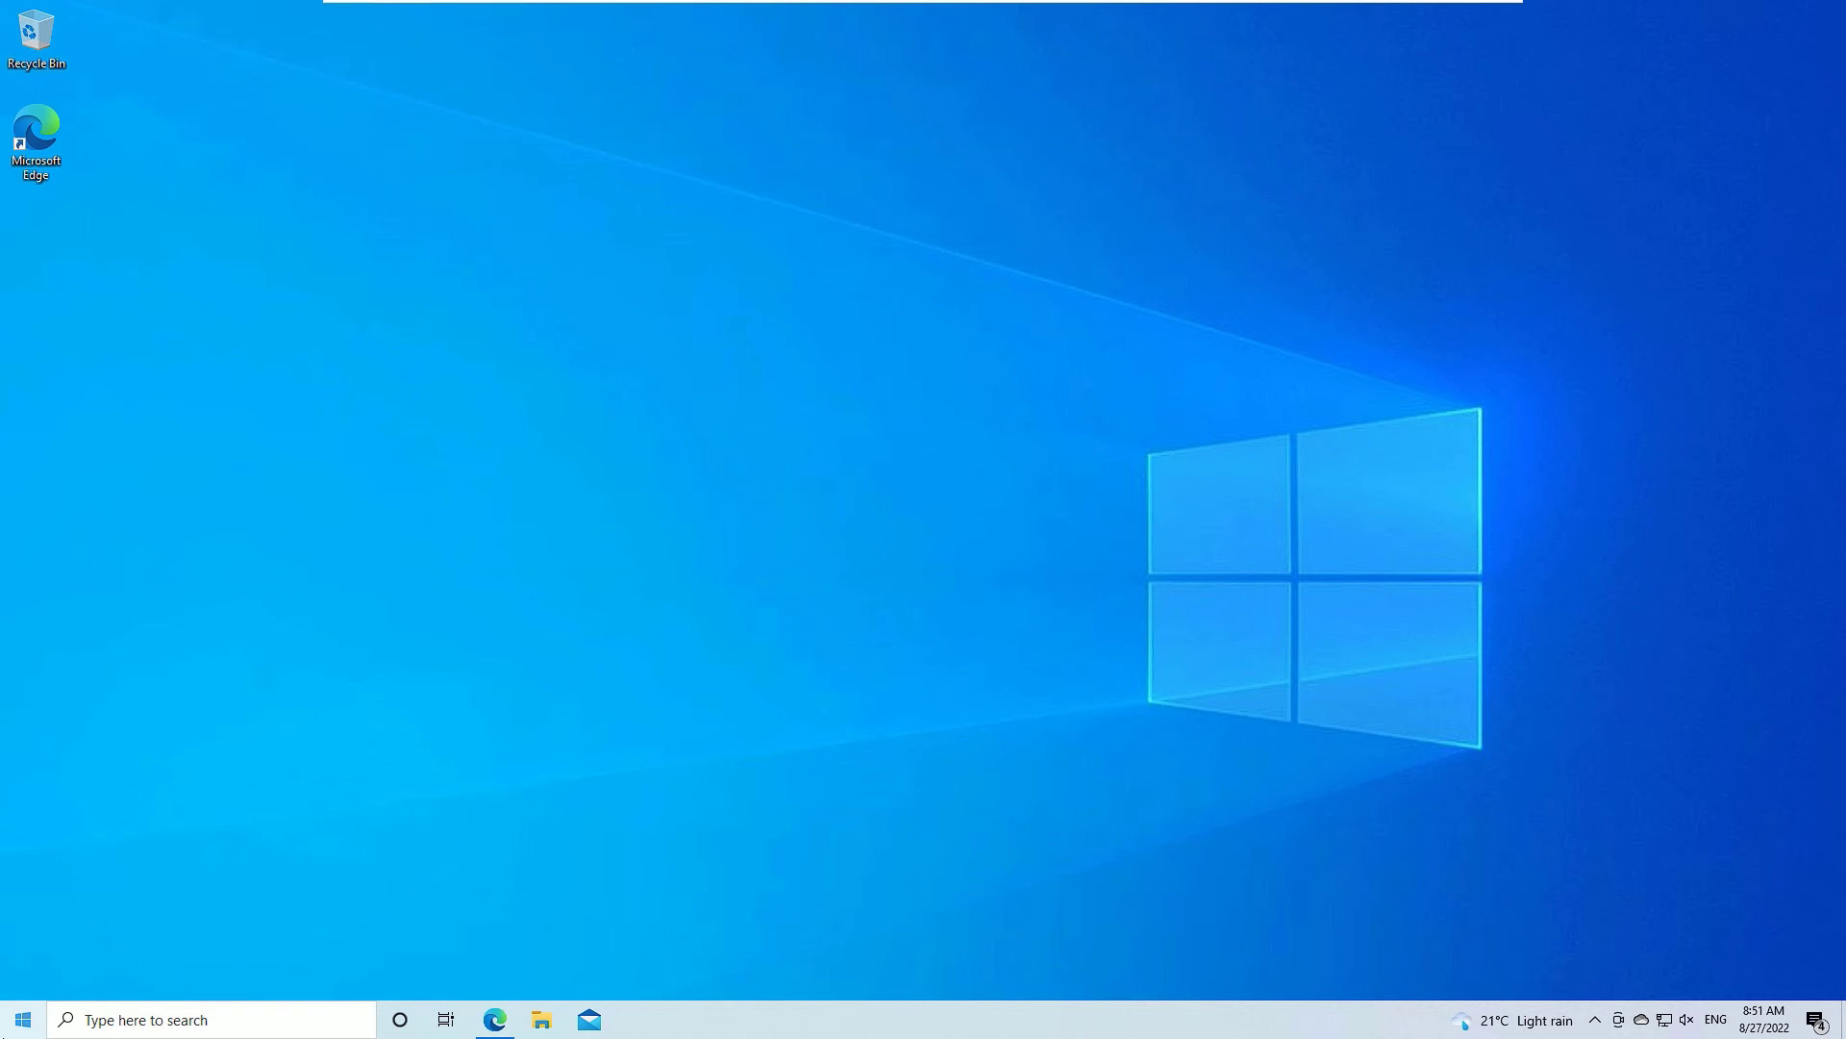
Step: Search 'troubleshoot' and open the Troubleshoot settings best match
left_click(23, 1019)
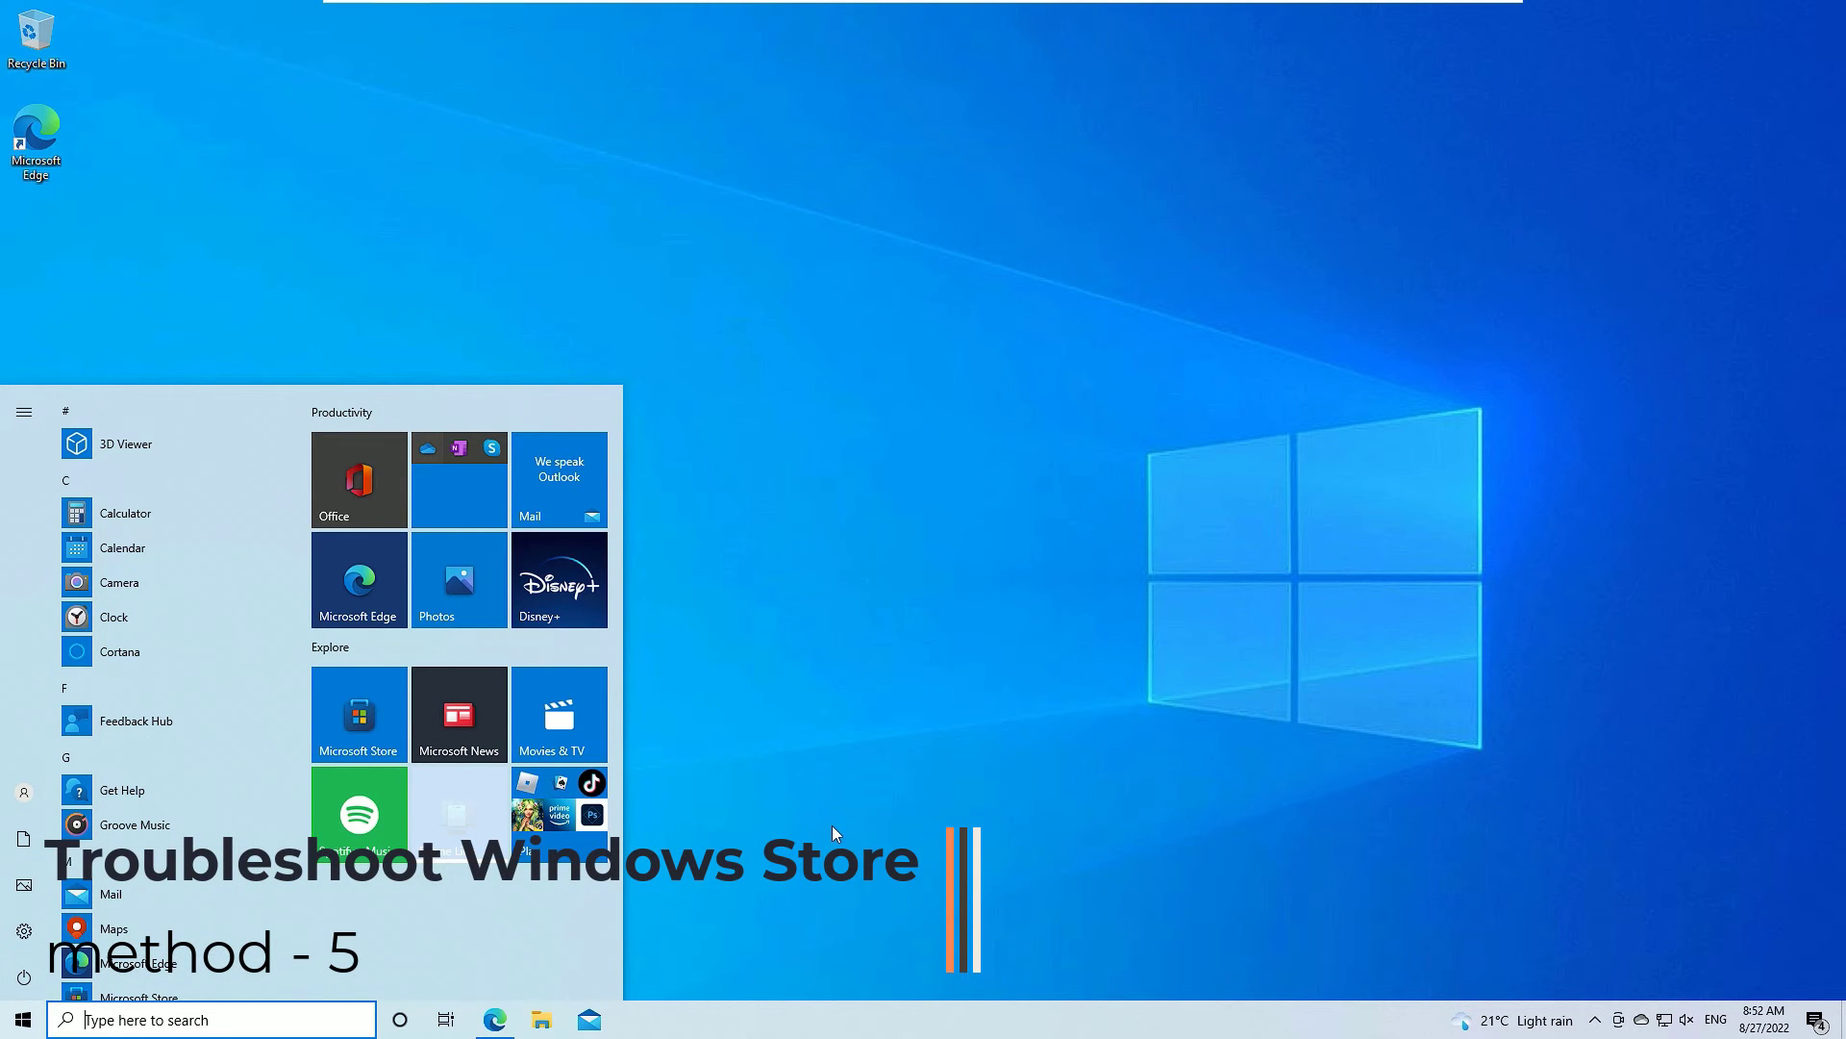
left_click(833, 825)
left_click(113, 1024)
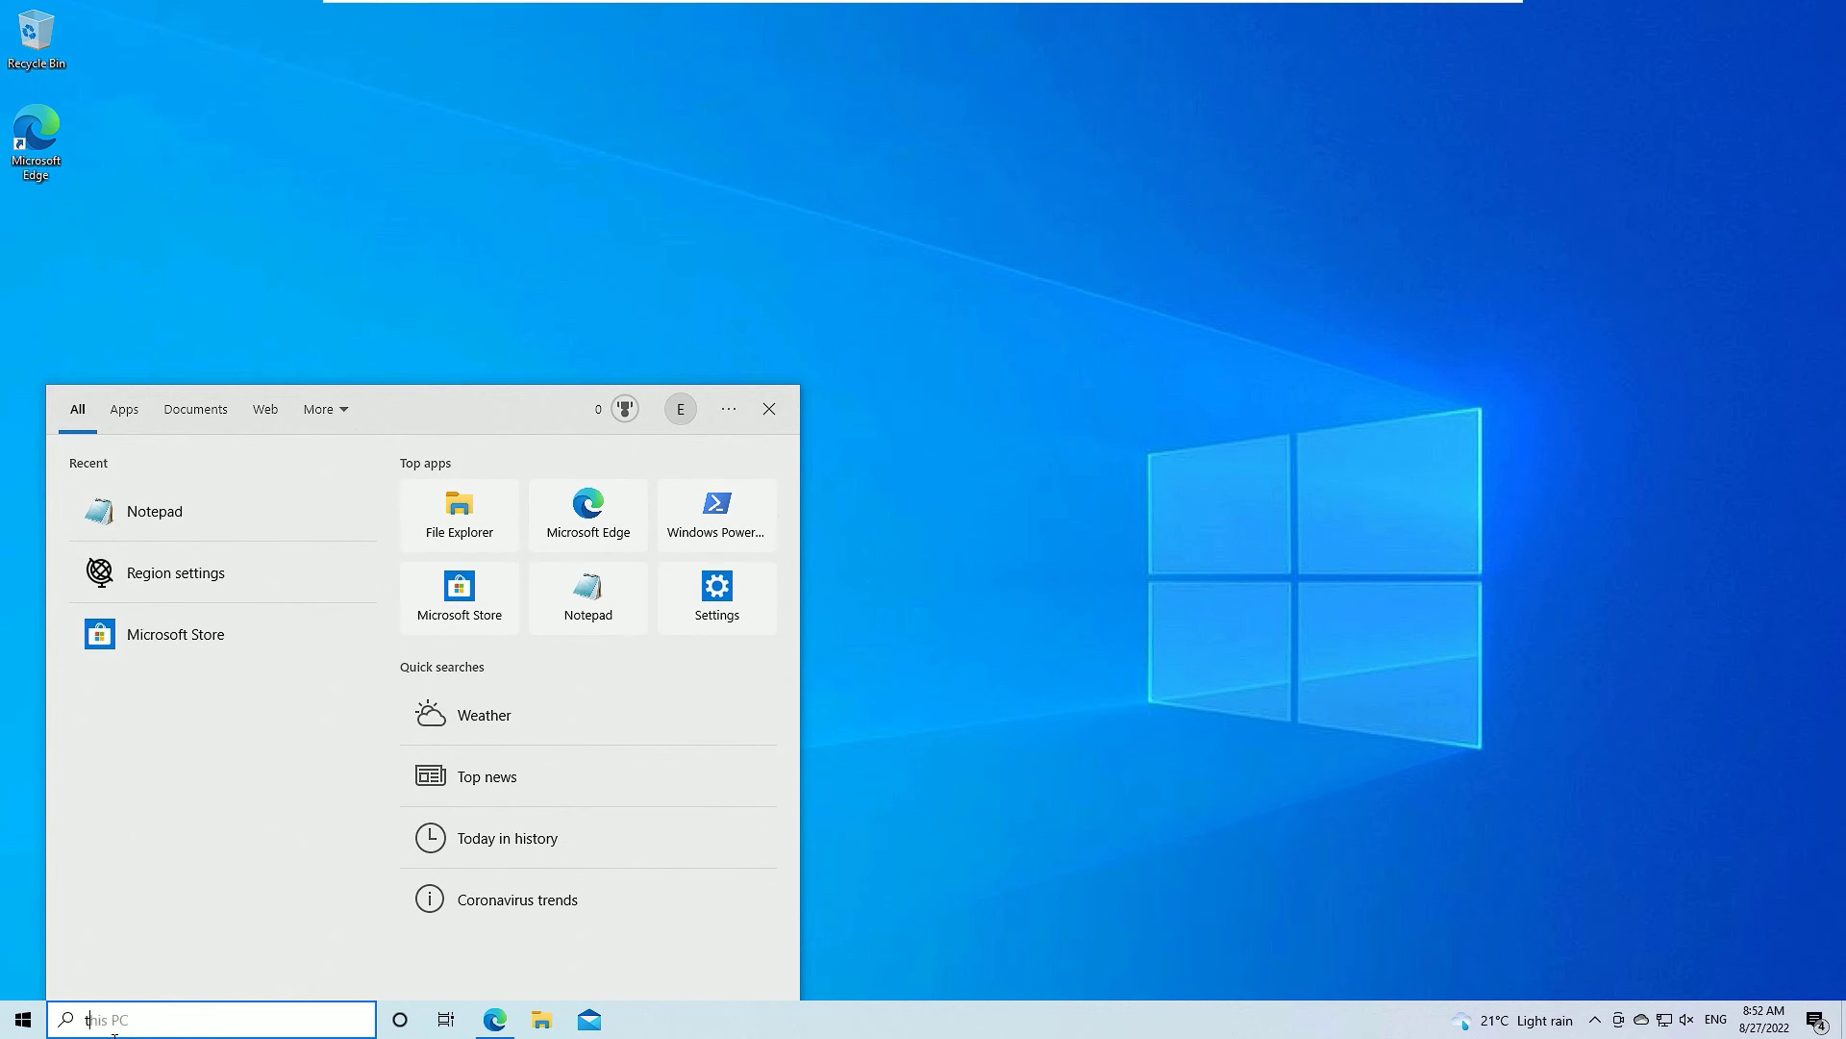
type("troubleshoot")
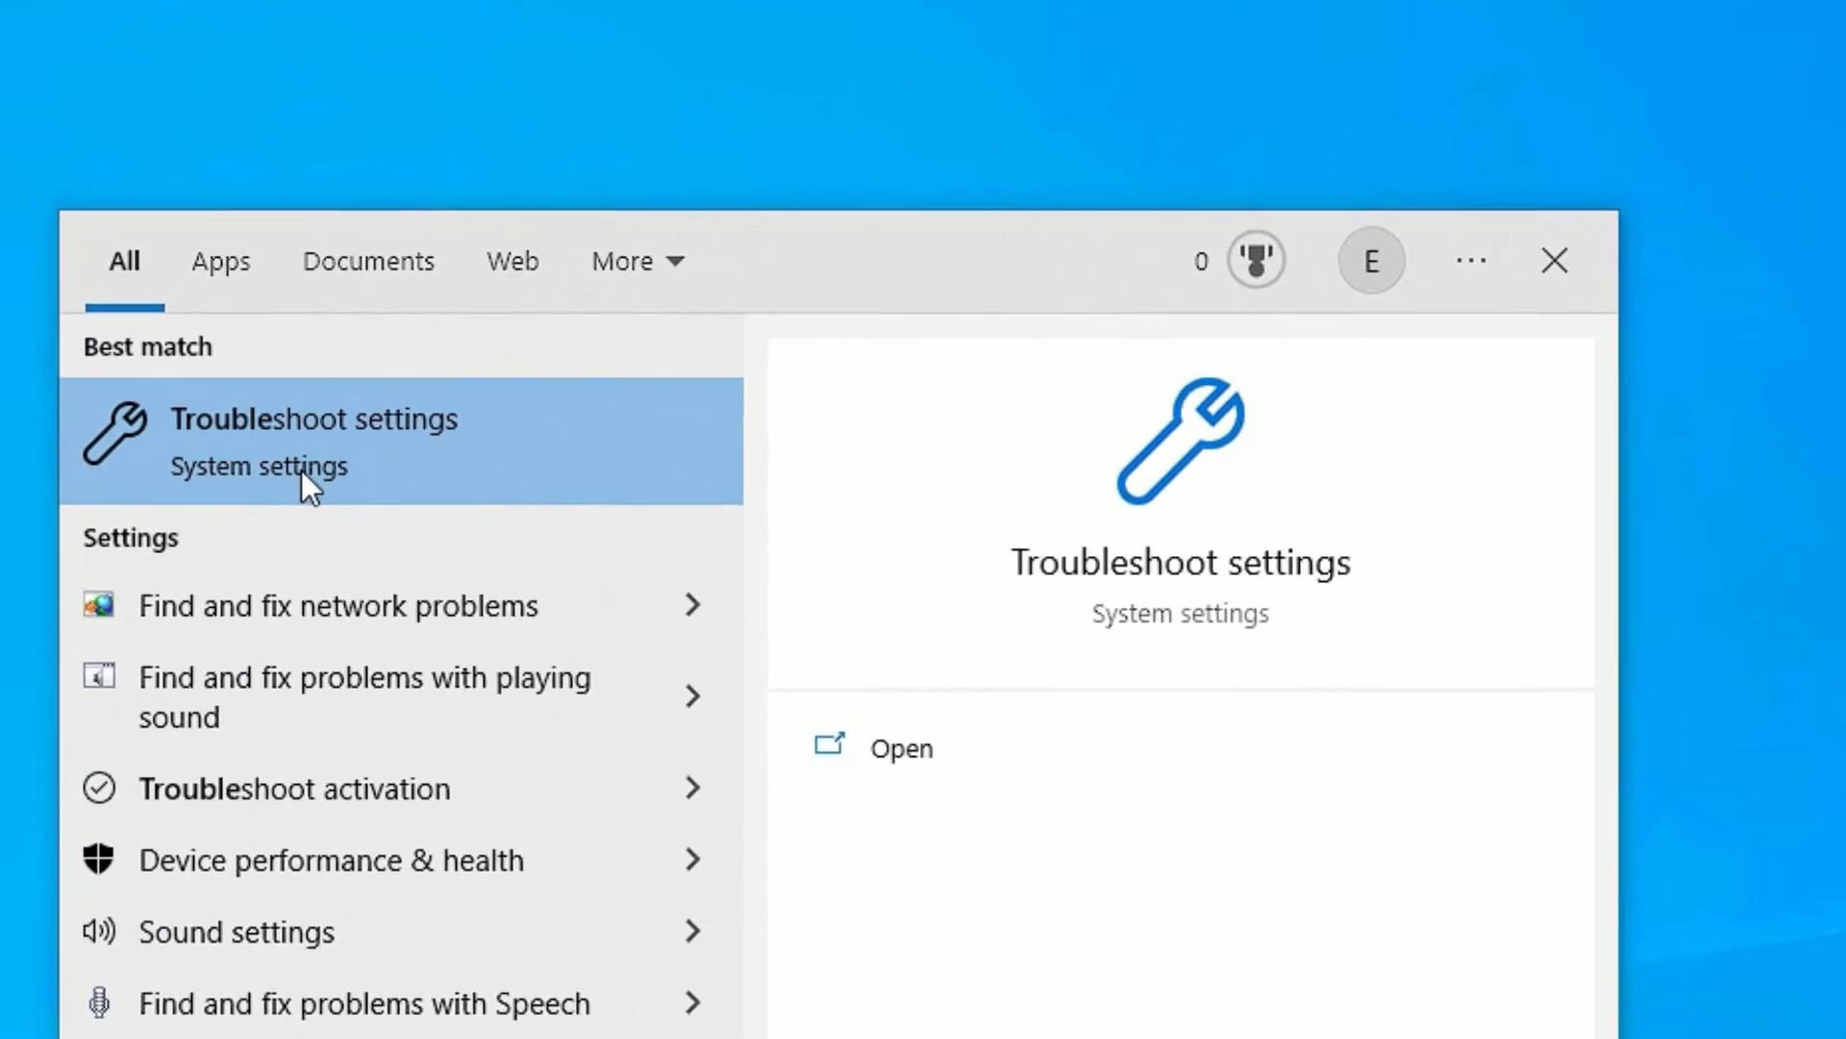
left_click(378, 302)
Step: Run the Windows Store Apps troubleshooter from the Additional troubleshooters list
left_click(748, 850)
scroll(754, 854, "down", 10)
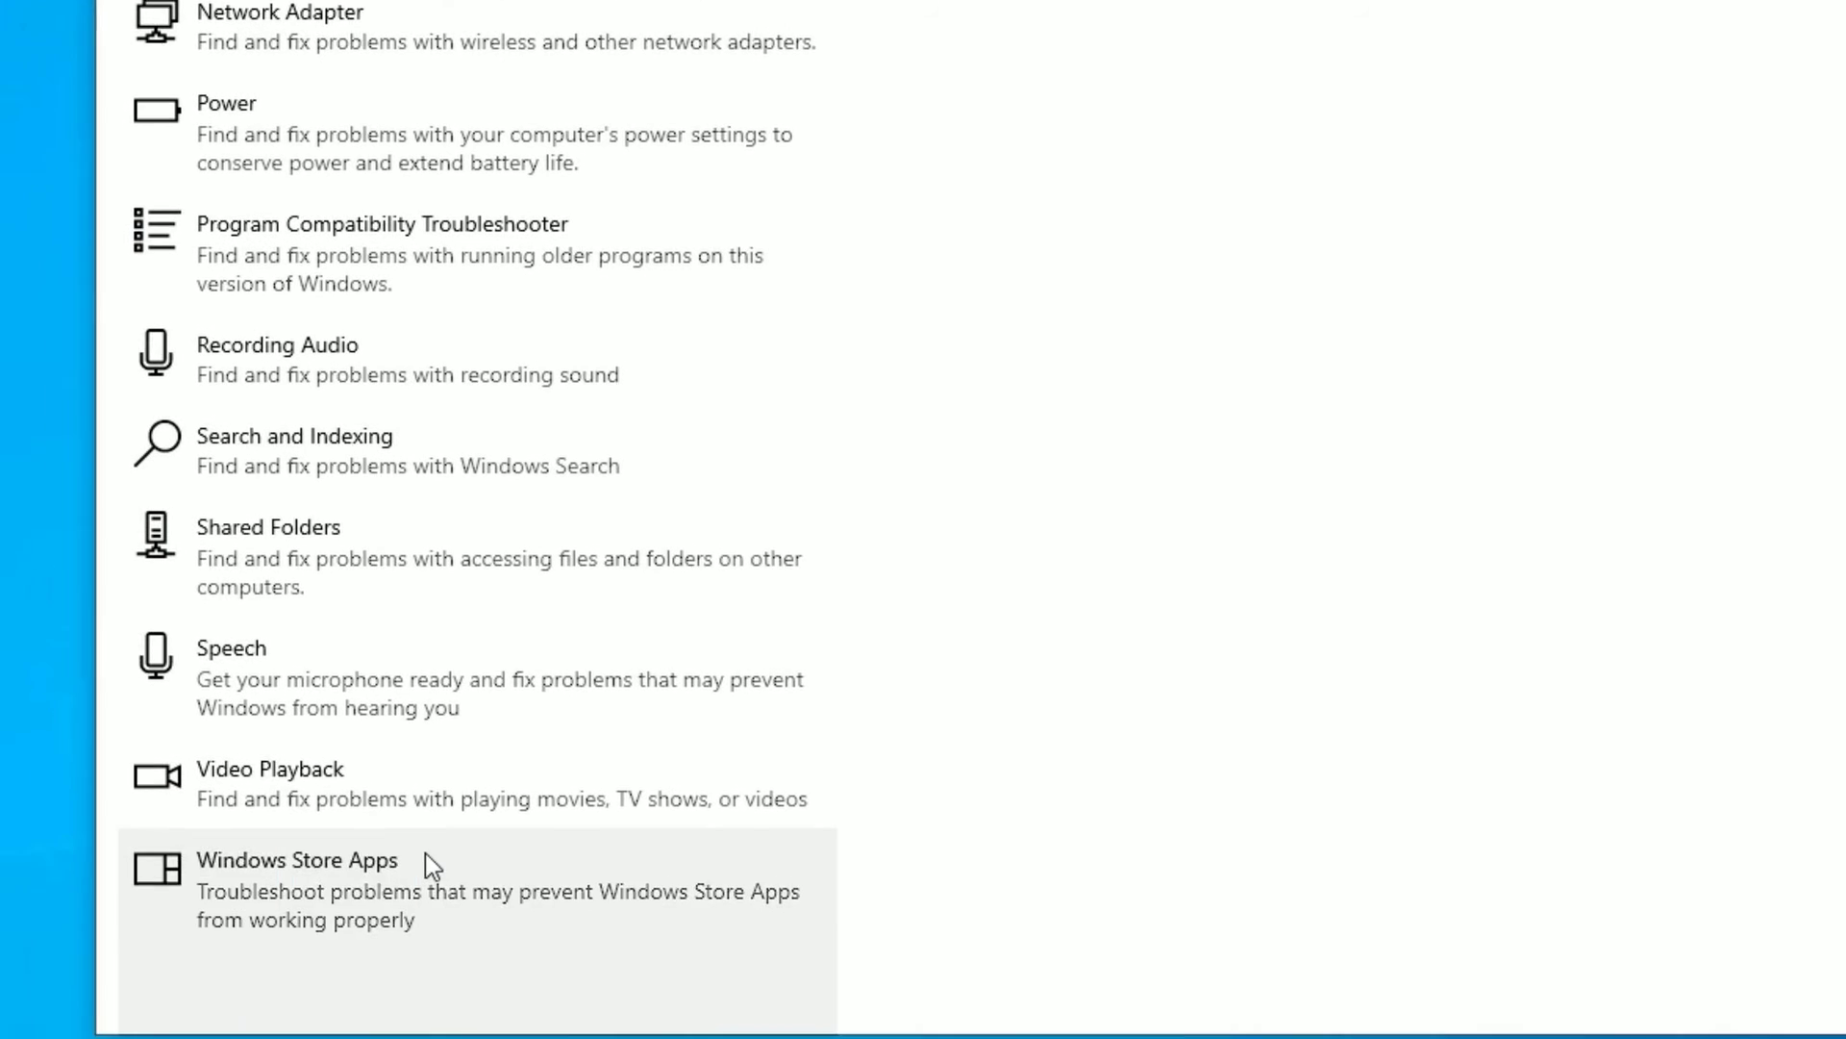
left_click(389, 906)
scroll(467, 814, "down", 2)
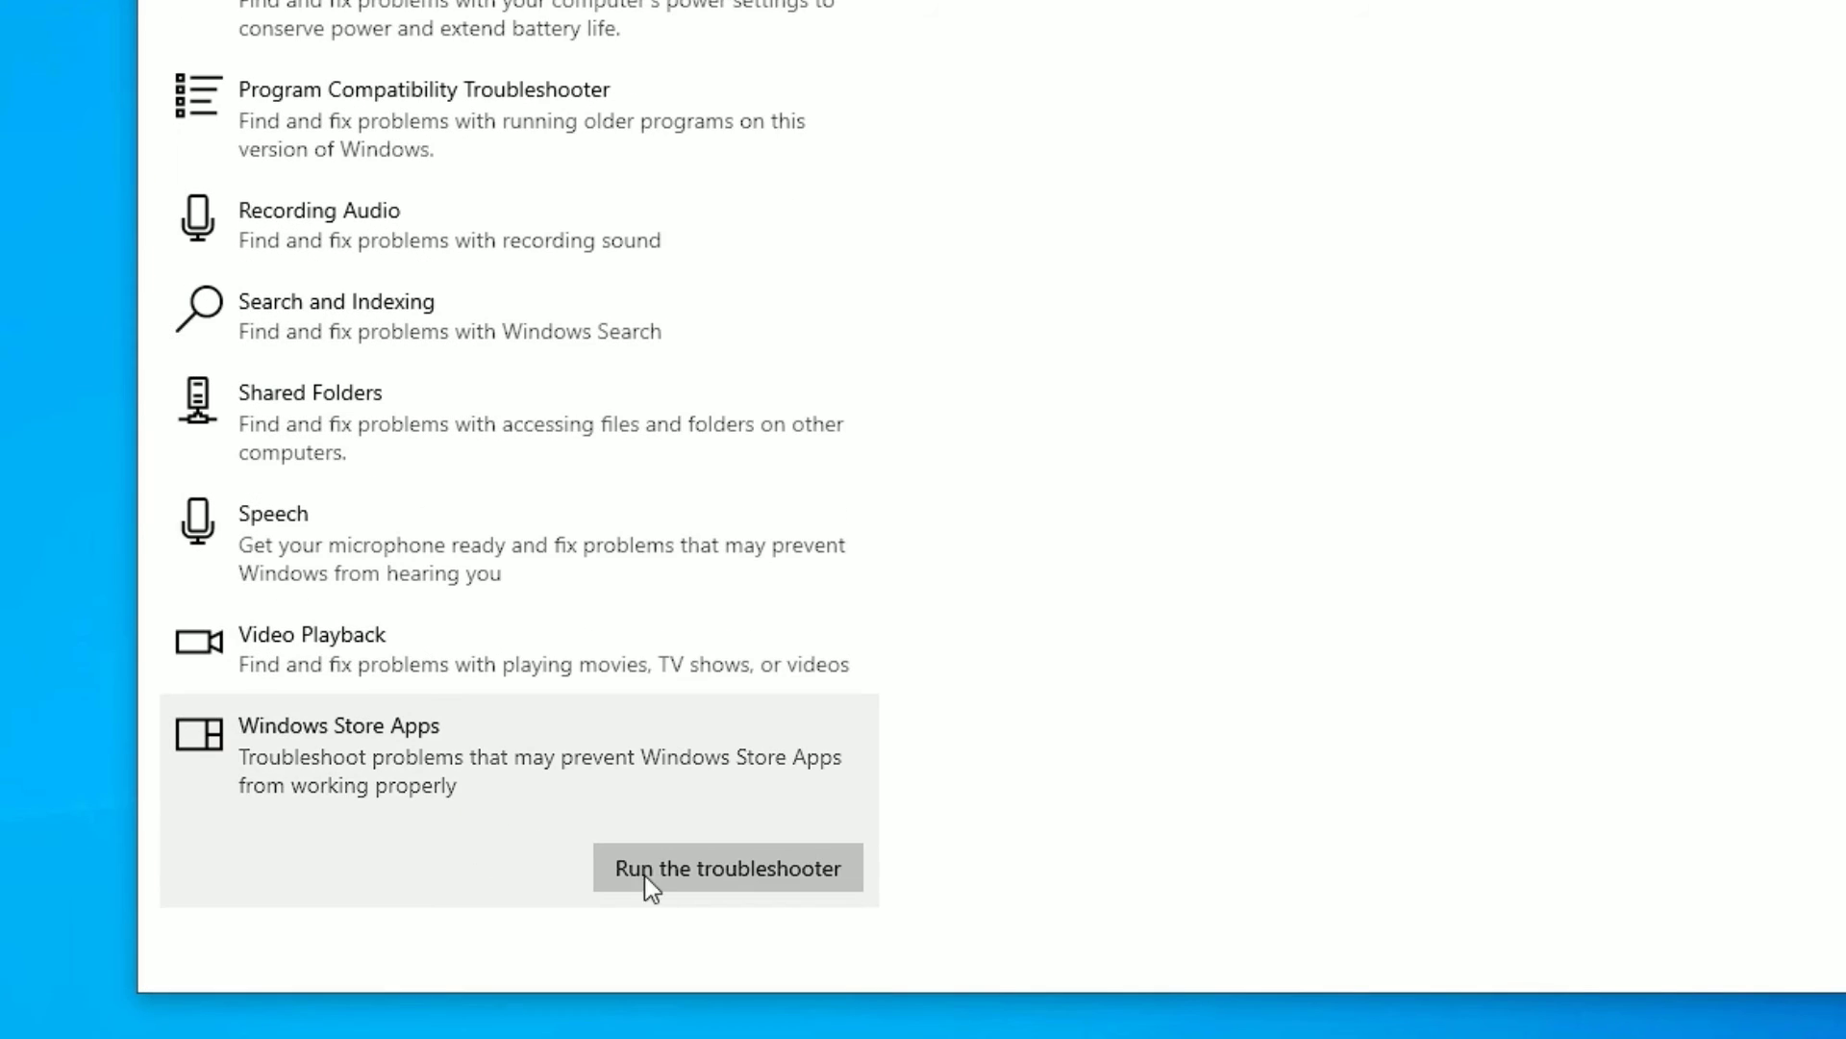
left_click(664, 883)
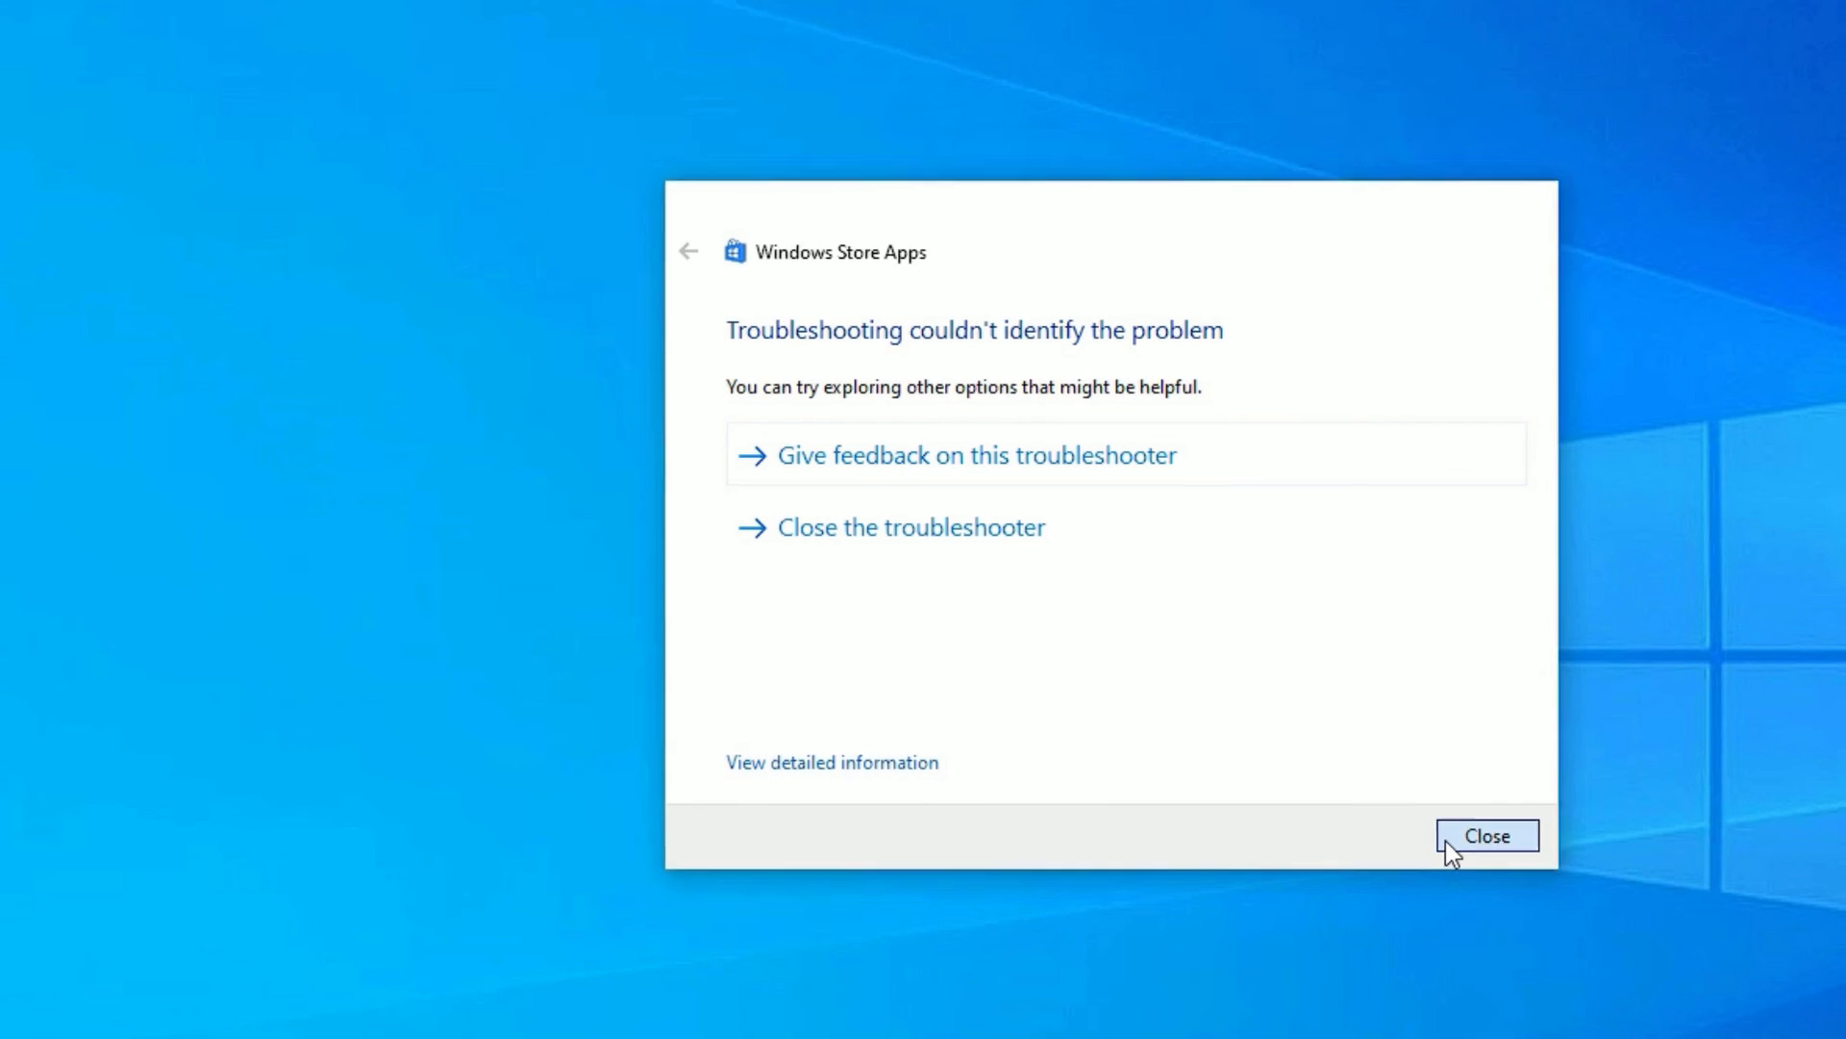
Step: Close the troubleshooter results and launch Microsoft Store from the Start menu app list
left_click(1448, 842)
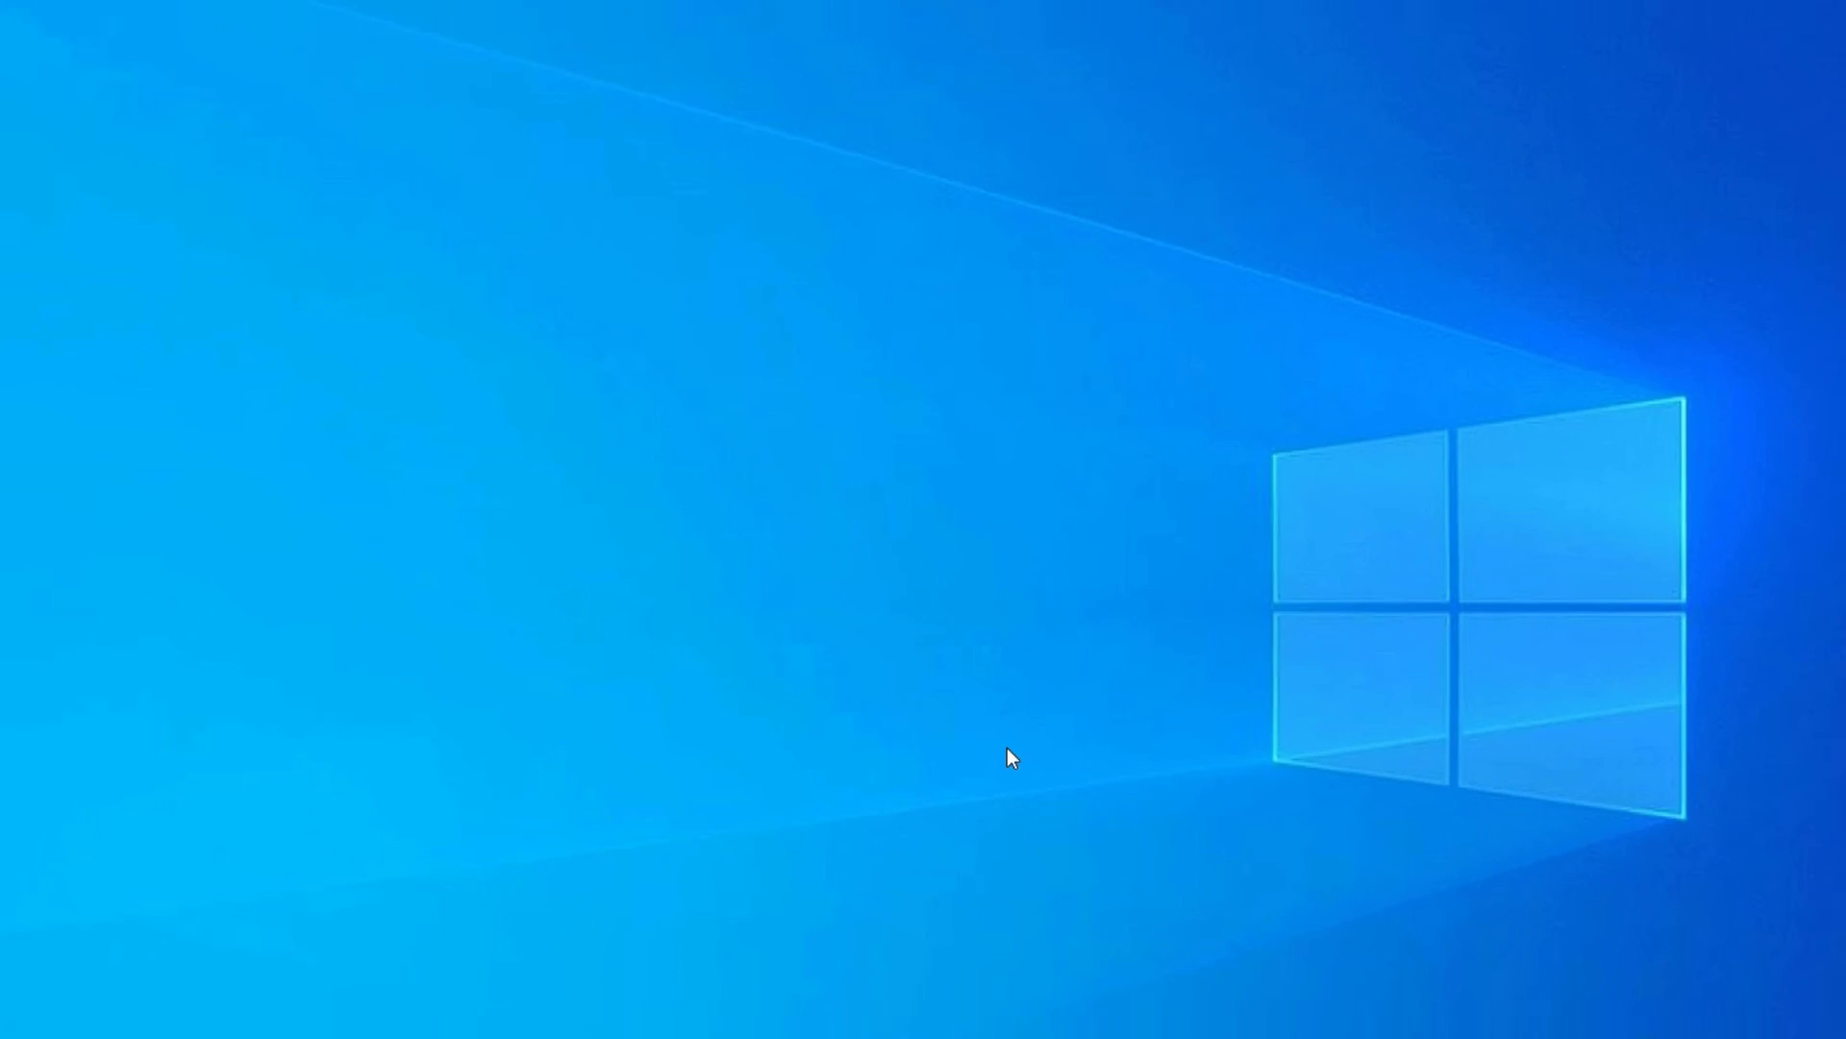
left_click(23, 1020)
scroll(132, 910, "down", 4)
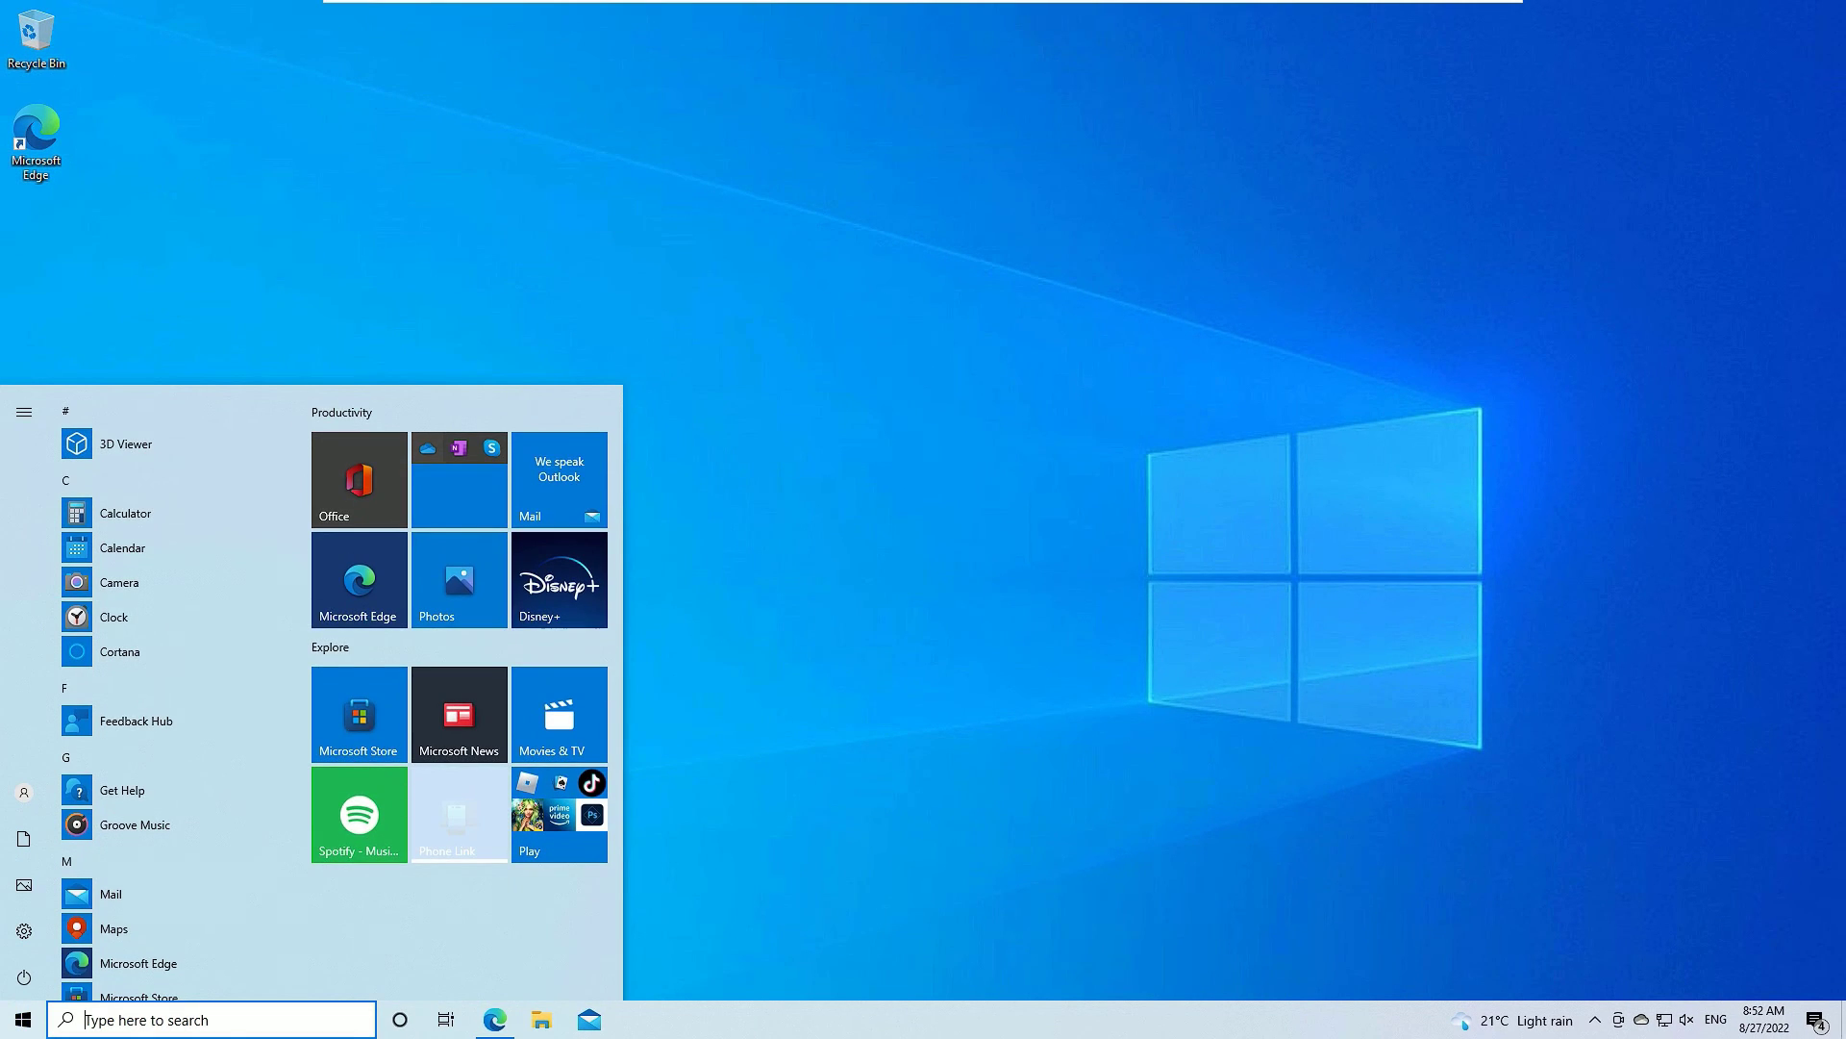
left_click(132, 906)
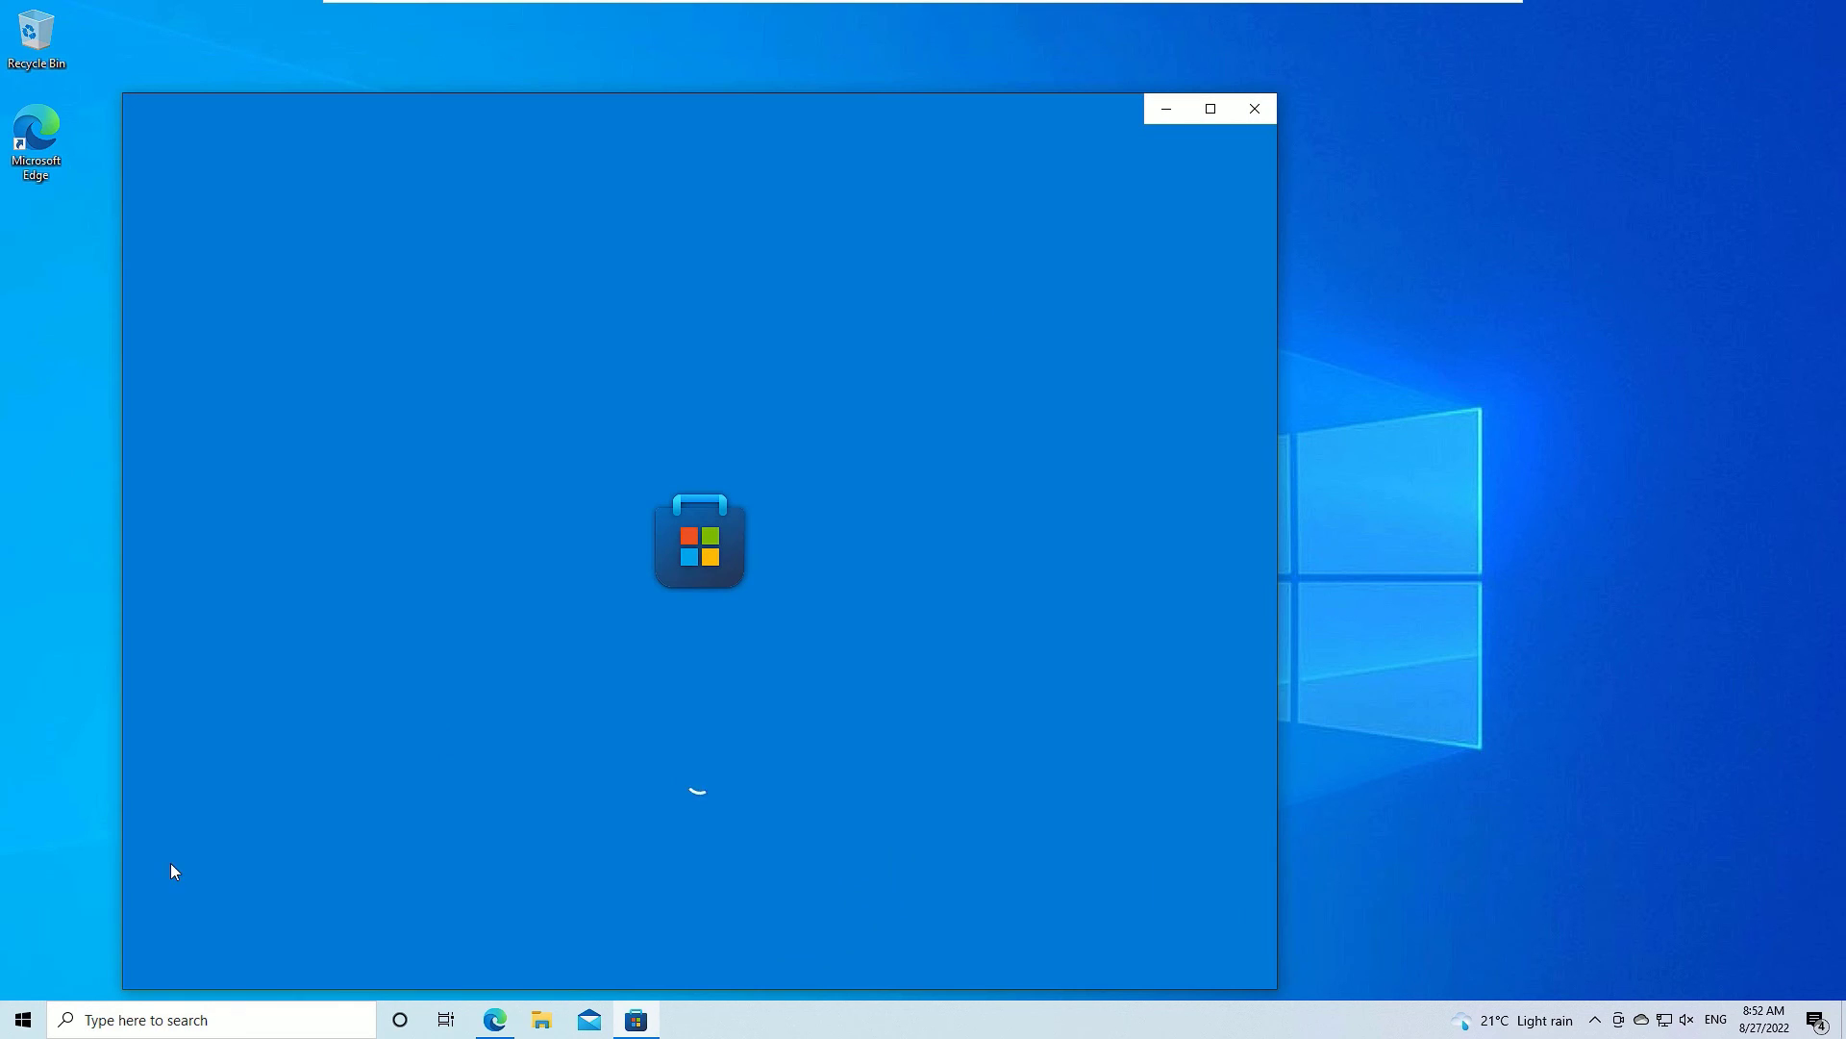